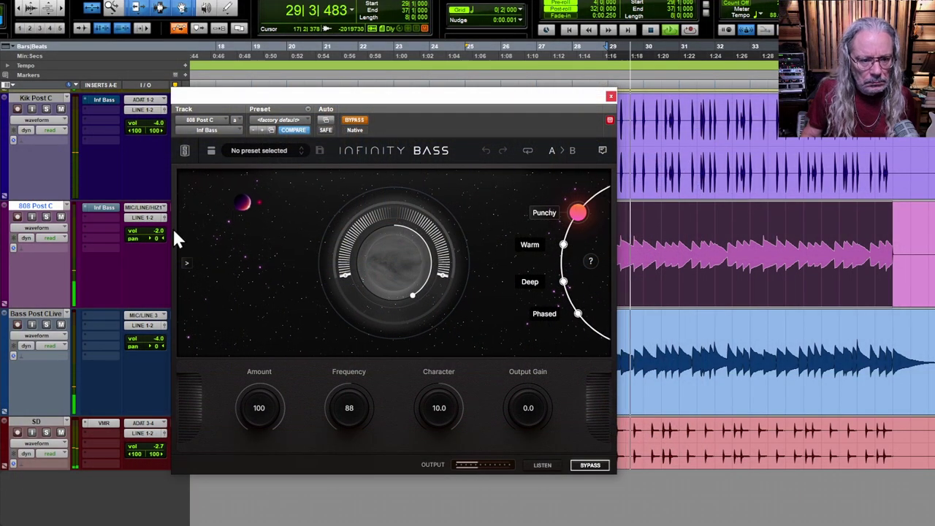
Step: Raise the 808 Post C fader to -0.7 and enable Infinity Bass with Output Gain -5.0 and Character 6.8
drag(149, 230, 147, 225)
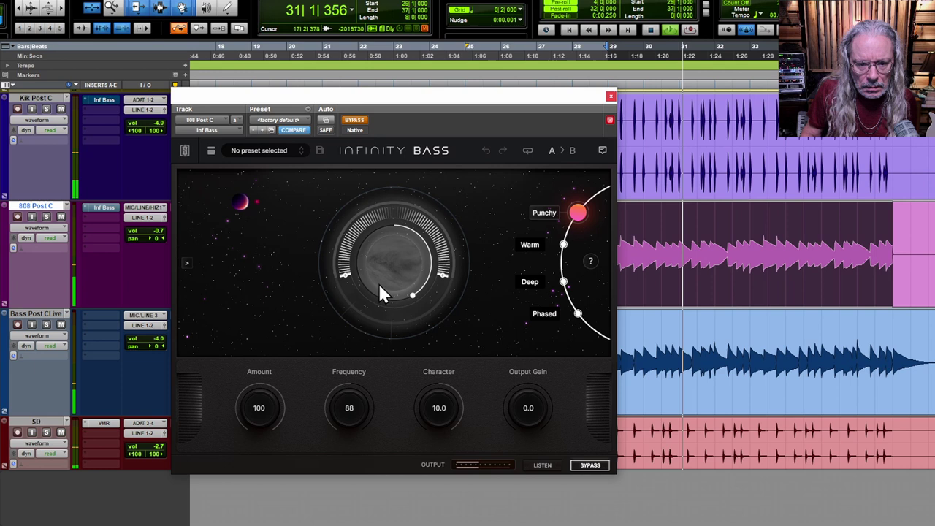
click(354, 120)
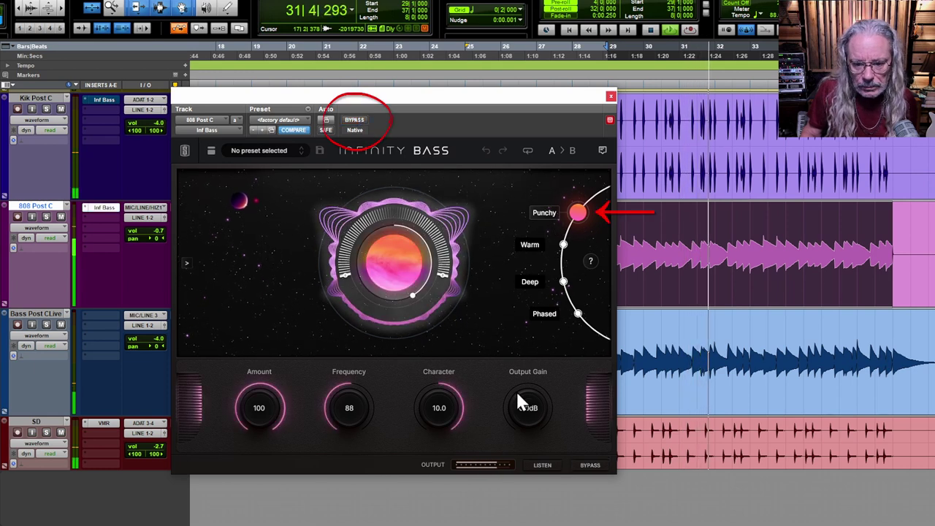
drag(520, 407, 516, 423)
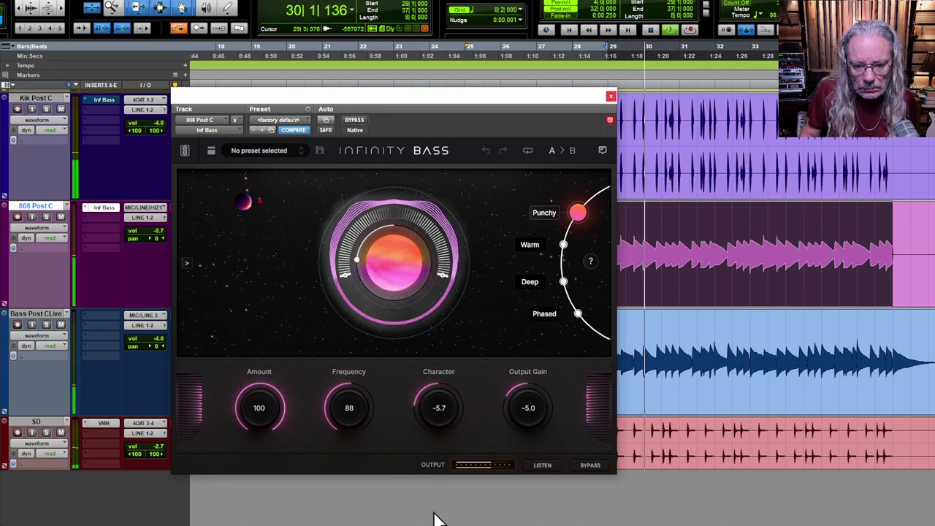
drag(434, 413, 435, 420)
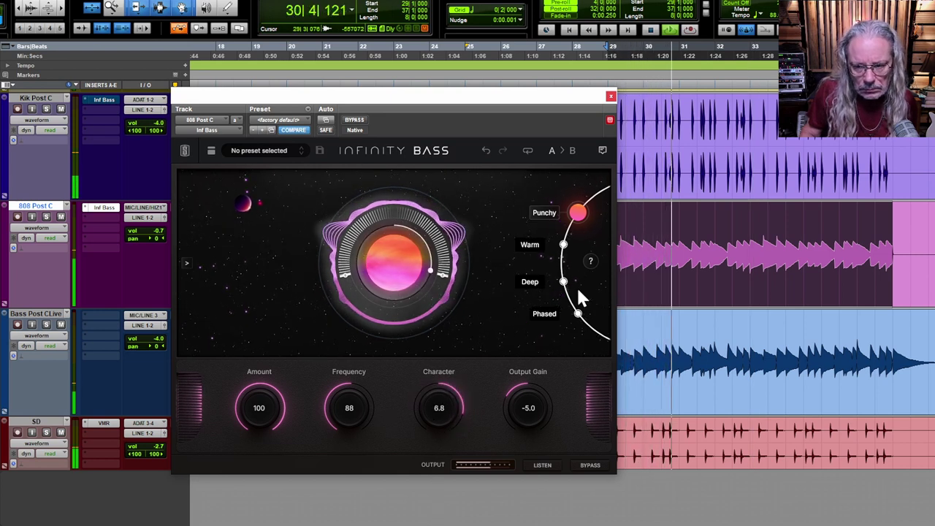
click(590, 261)
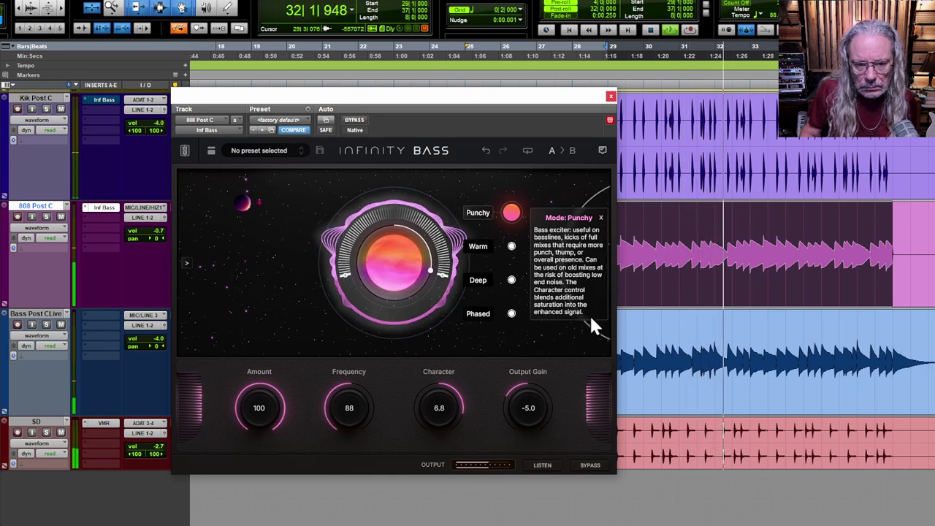
Step: Switch the 808's Infinity Bass to Warm mode with Frequency 103, then solo the 808 Post C track
click(600, 217)
click(563, 244)
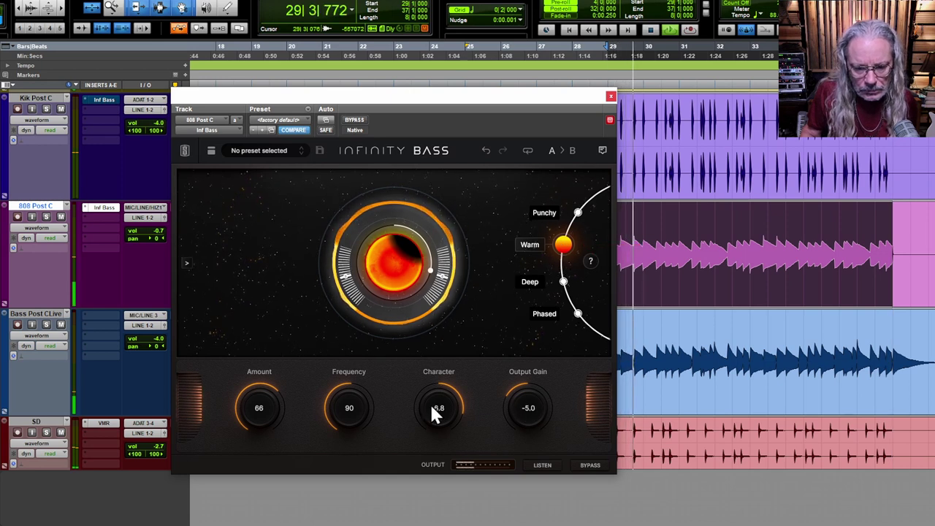
mouse_move(357, 401)
mouse_down()
mouse_move(353, 451)
mouse_move(354, 347)
mouse_move(351, 396)
mouse_up()
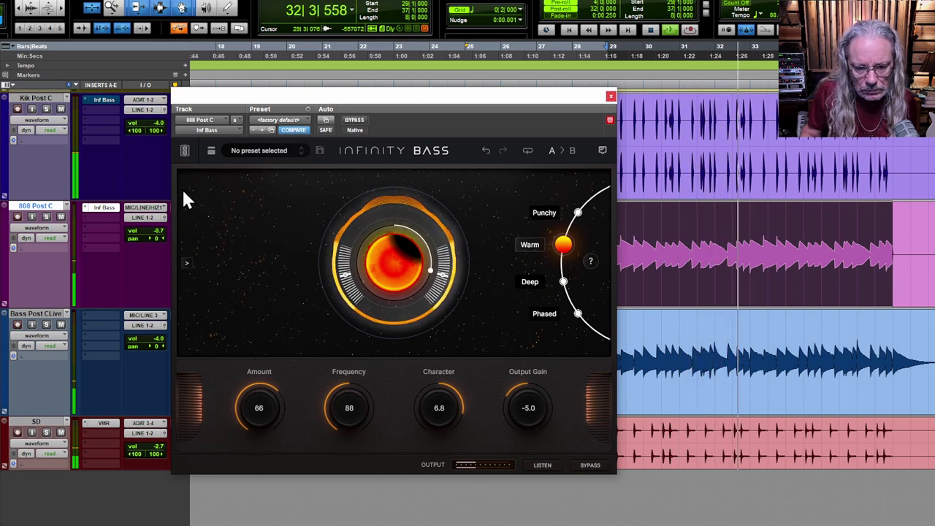
click(49, 218)
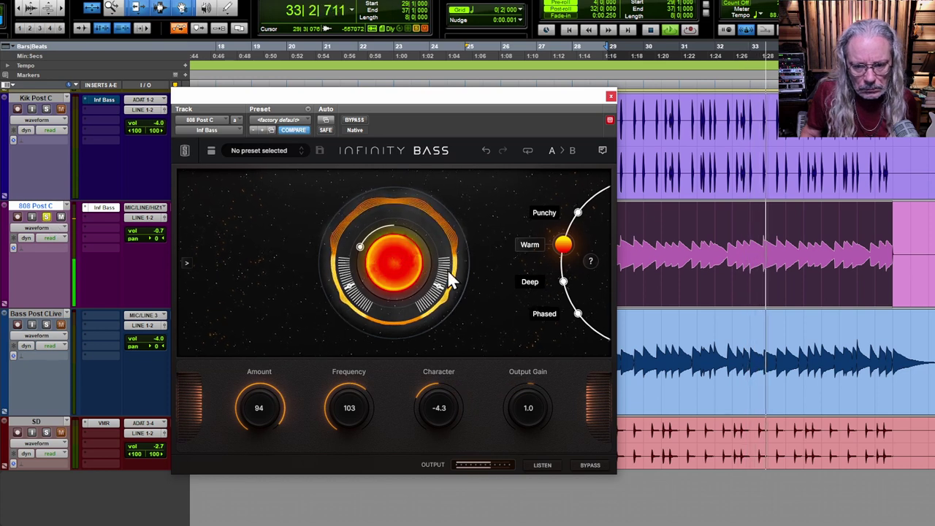
Step: Unsolo the 808 and set Deep mode with Amount 64, Frequency 90, Character 7.2, Output Gain -0.8
click(46, 216)
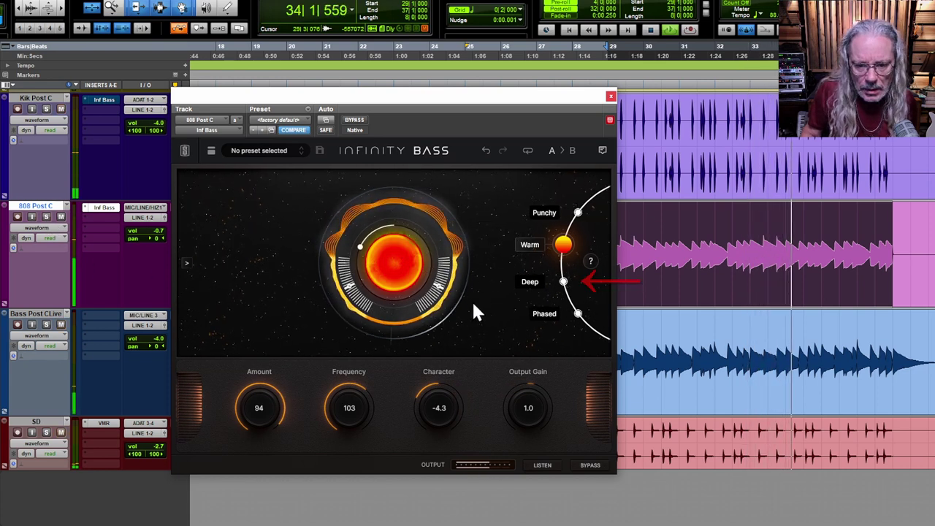
click(563, 283)
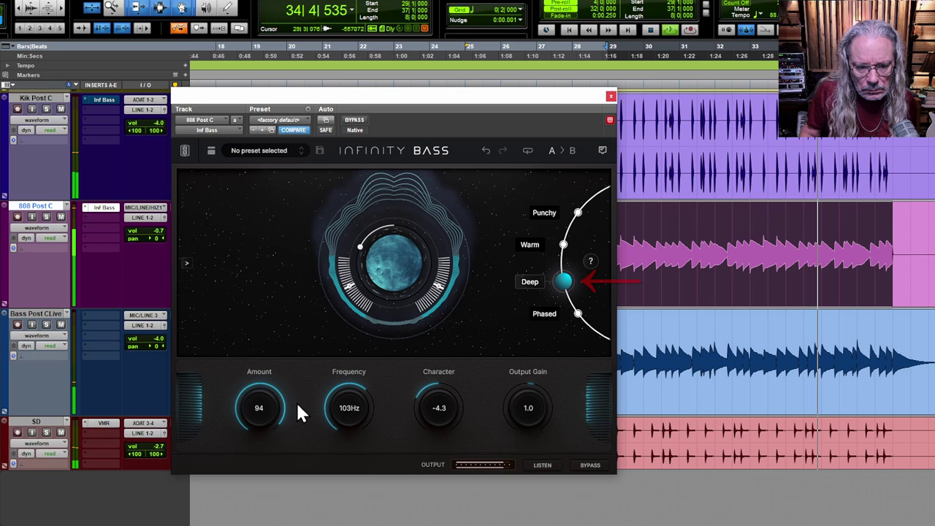
drag(268, 403, 256, 423)
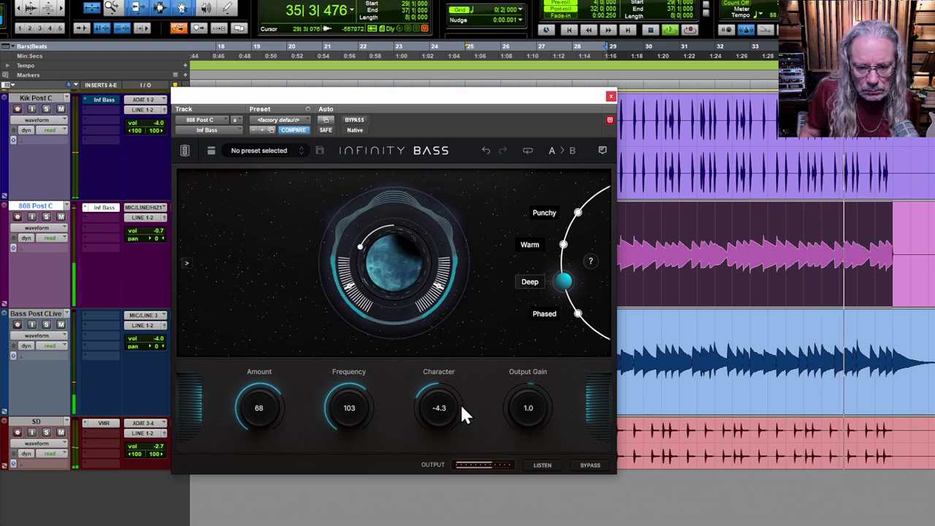
drag(438, 406, 440, 328)
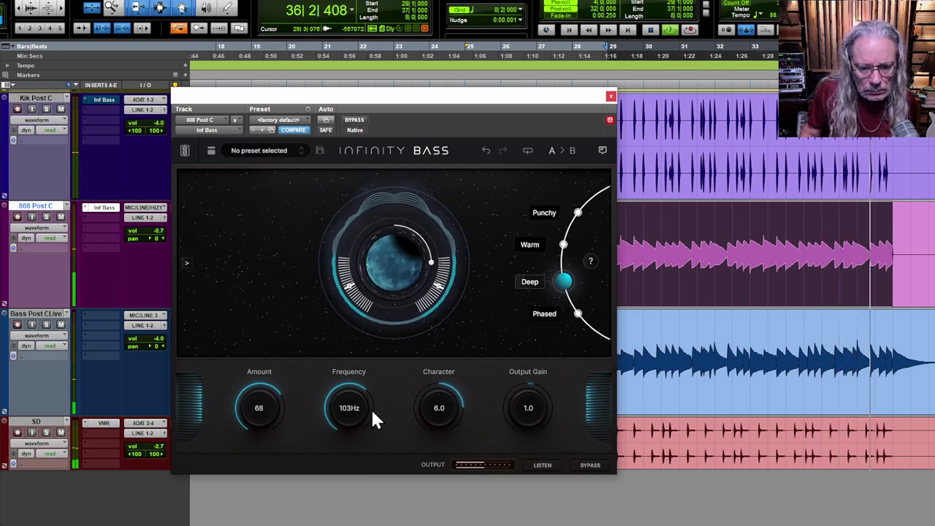
drag(531, 402, 527, 409)
mouse_move(351, 371)
mouse_down()
mouse_move(359, 376)
mouse_move(351, 386)
mouse_up()
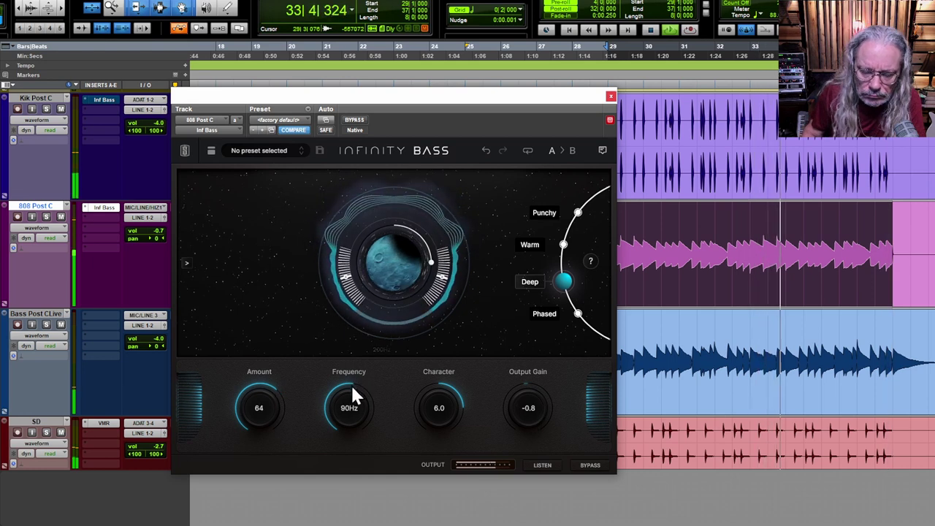
mouse_move(434, 402)
mouse_down()
mouse_move(436, 478)
mouse_move(436, 389)
mouse_up()
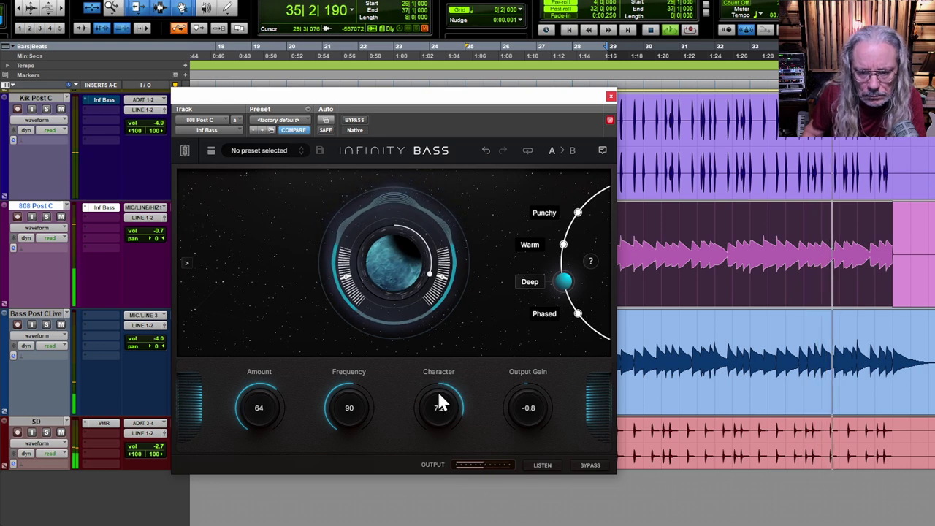
Step: Paste the copied Punchy settings into the 808's Infinity Bass and set Output Gain to -4.0
click(309, 109)
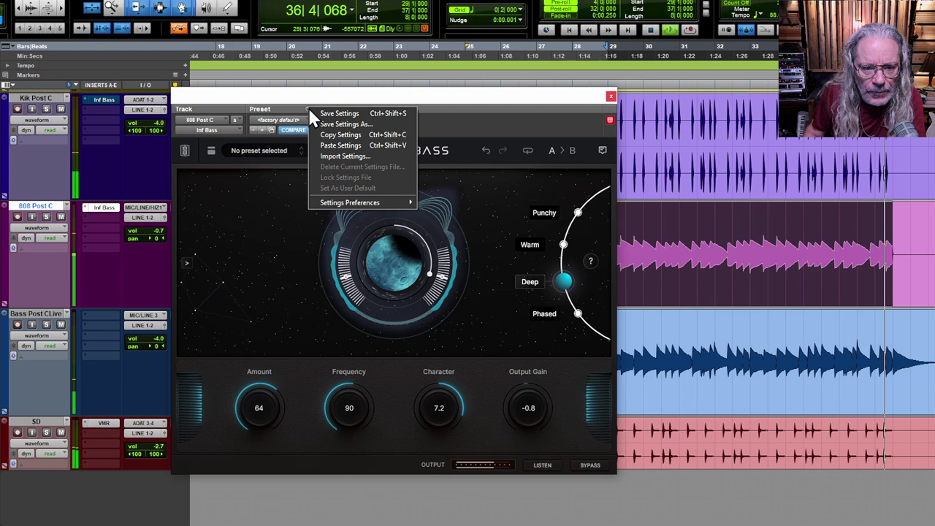
click(365, 146)
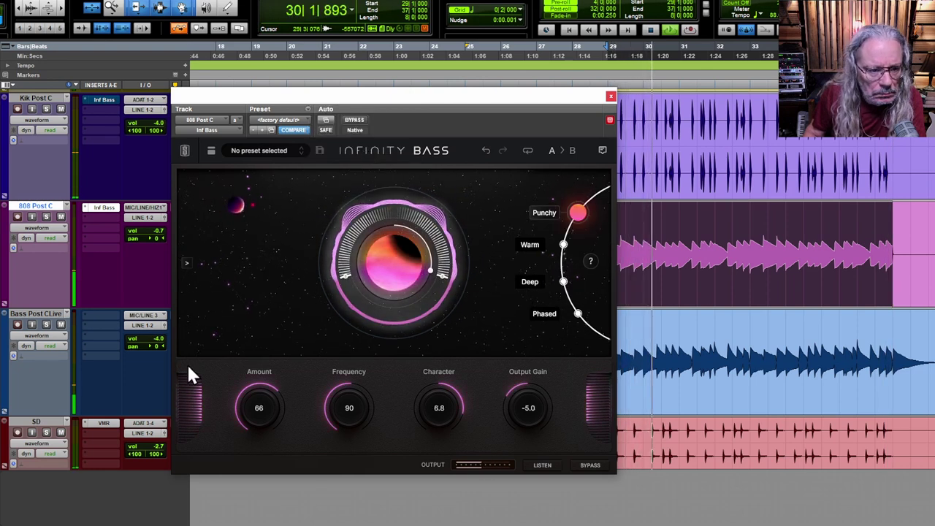
scroll(531, 410, up, 1)
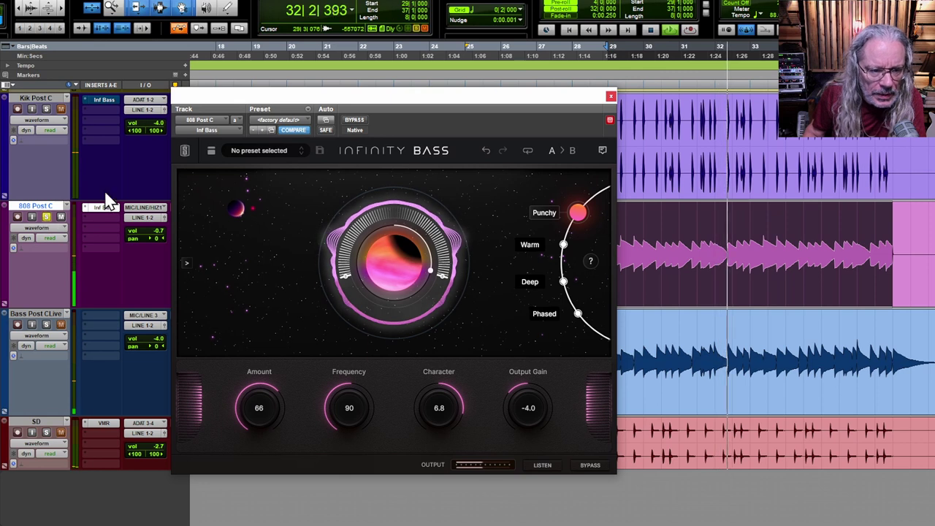
Step: A/B the plugin against bypass and lower Amount to 52
click(356, 121)
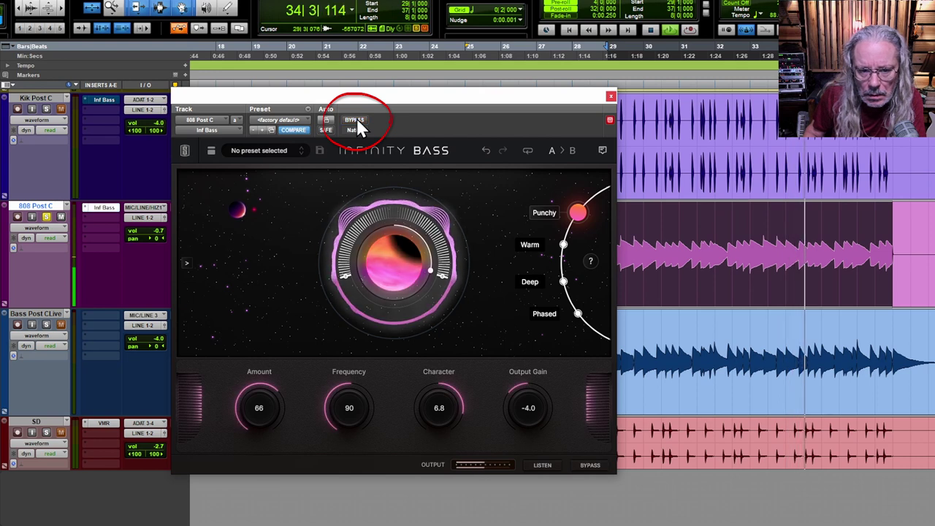
click(356, 123)
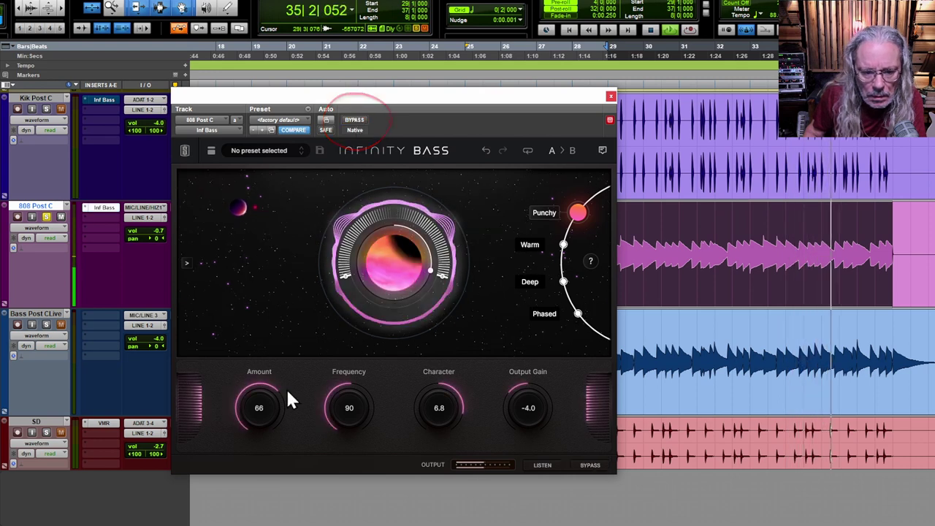
drag(261, 398, 257, 414)
click(356, 120)
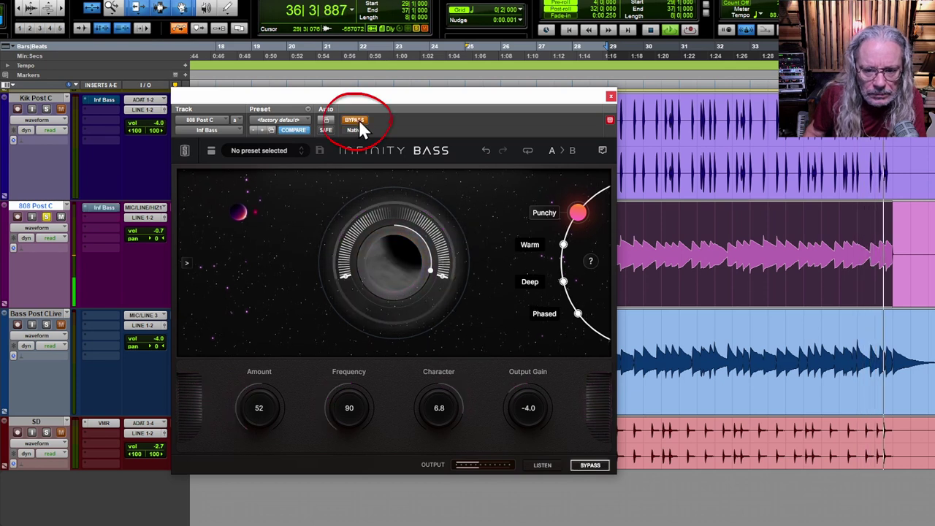
click(356, 120)
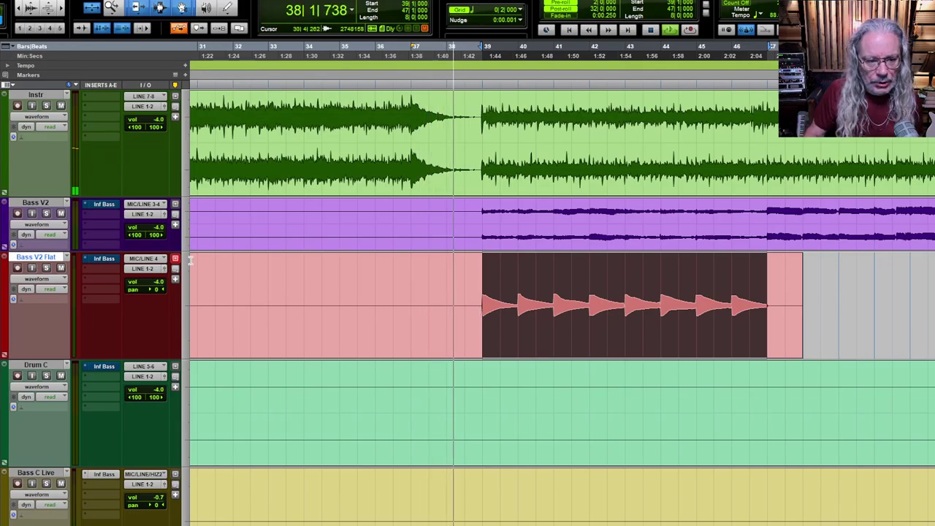
Step: Enable Infinity Bass on Bass V2 Flat in Warm mode with Frequency 120 and Character 6.2
click(103, 260)
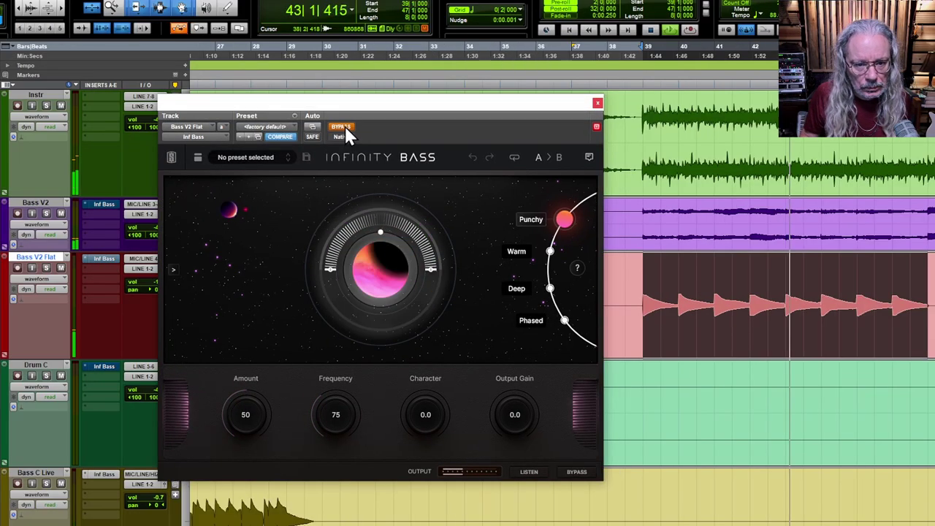
click(344, 126)
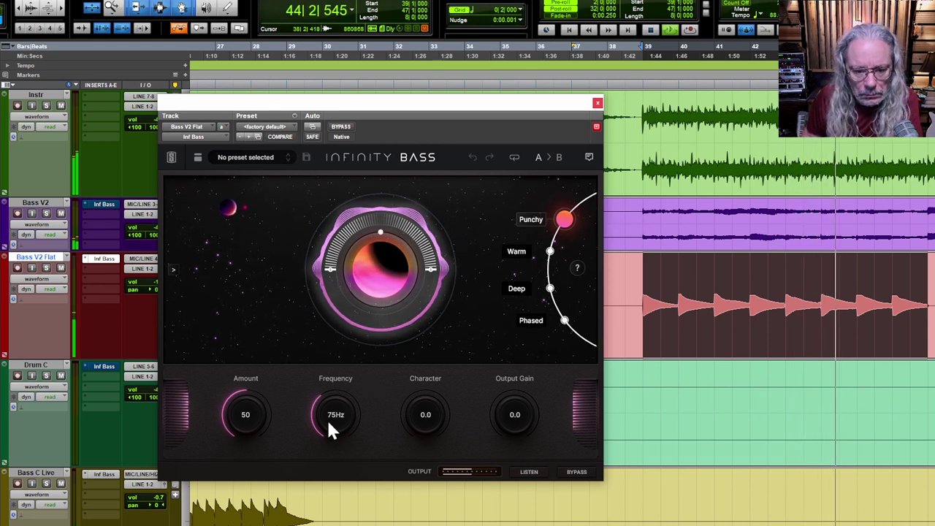
drag(330, 416, 333, 378)
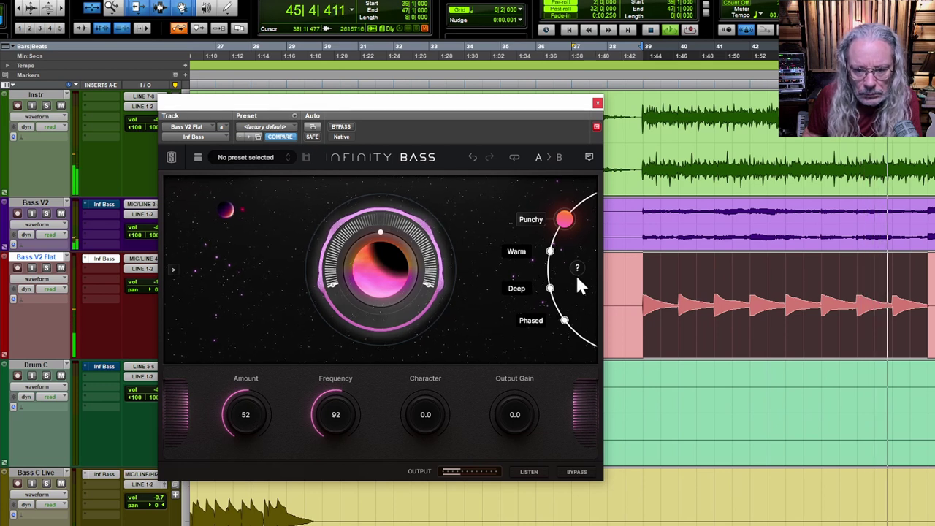
click(550, 251)
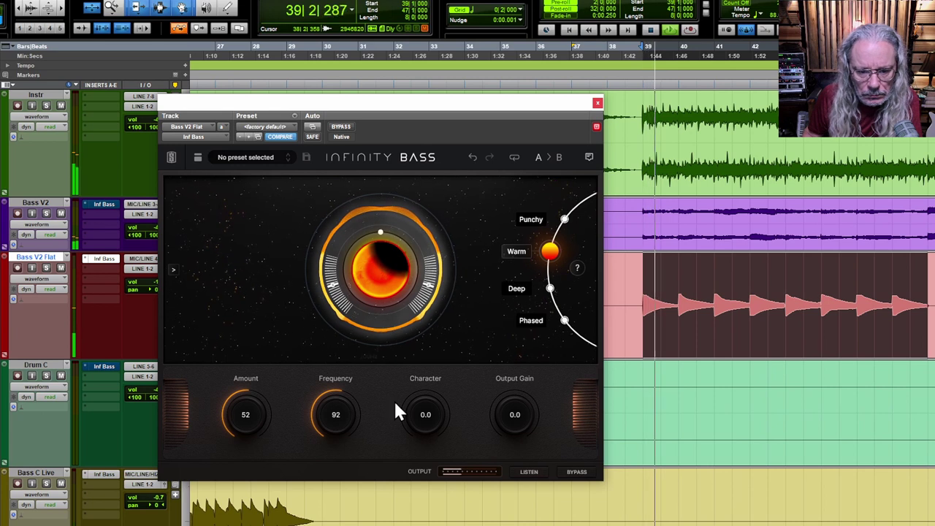
drag(341, 408, 346, 388)
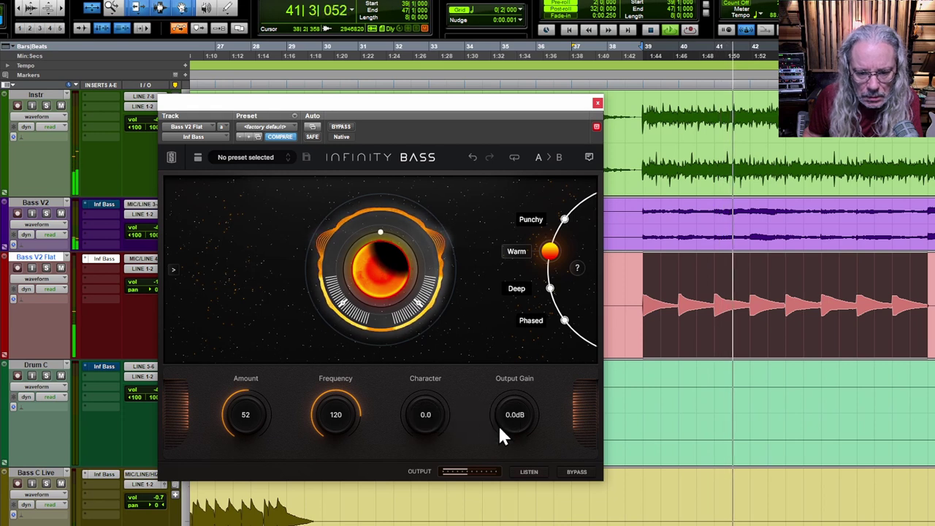
mouse_move(429, 414)
mouse_down()
mouse_move(438, 348)
mouse_move(431, 374)
mouse_up()
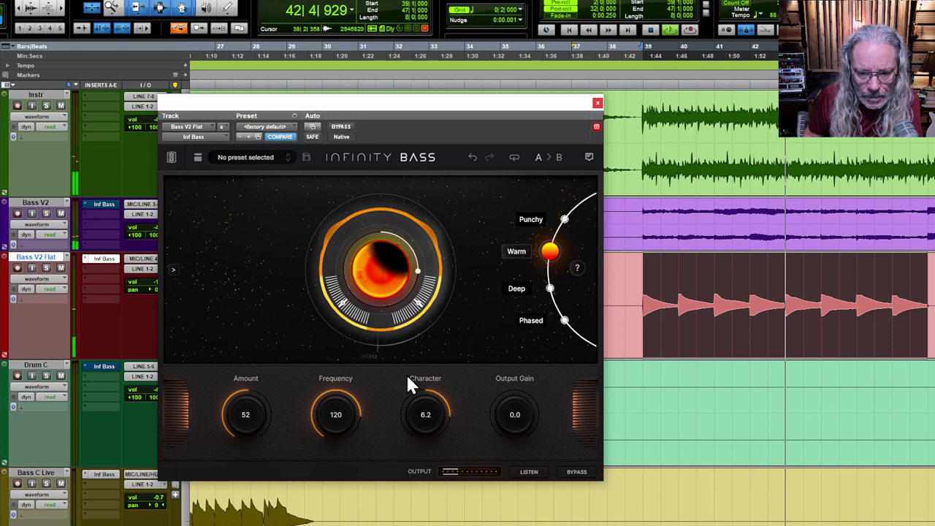
Step: Switch Bass V2 Flat's Infinity Bass to Deep, with Frequency 105 and Output Gain -1.4 dB
click(550, 288)
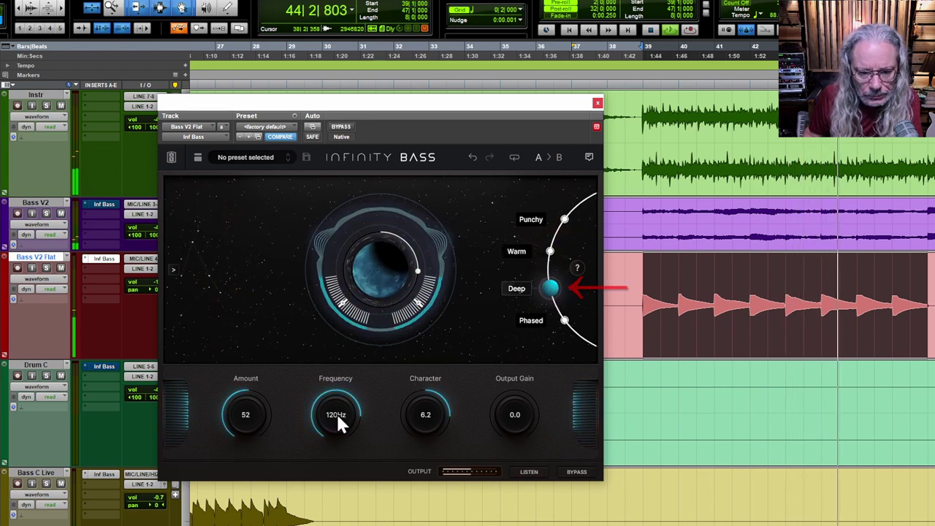
drag(335, 413, 333, 408)
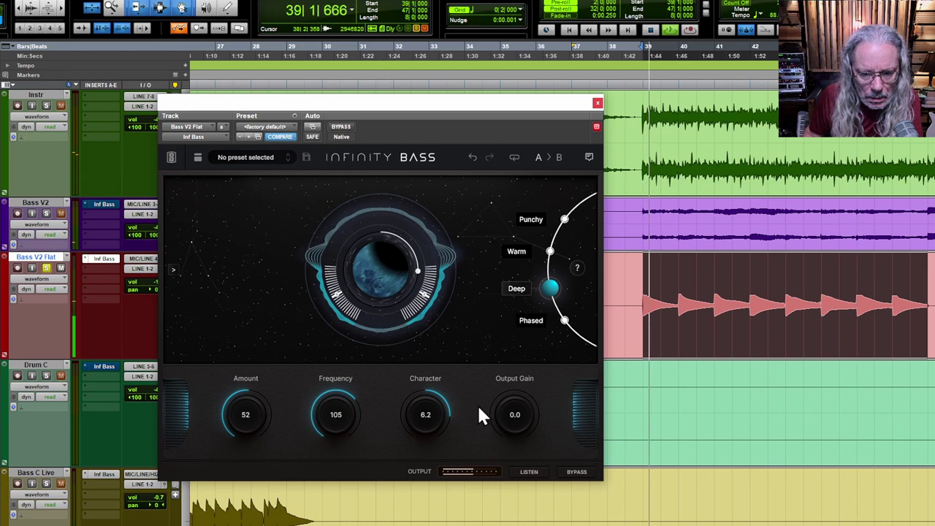
drag(519, 404, 518, 408)
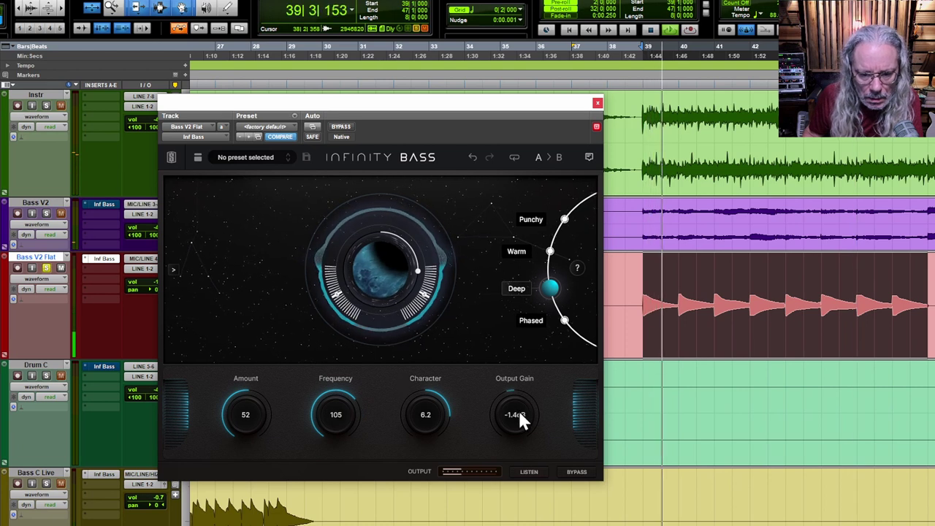
double_click(335, 414)
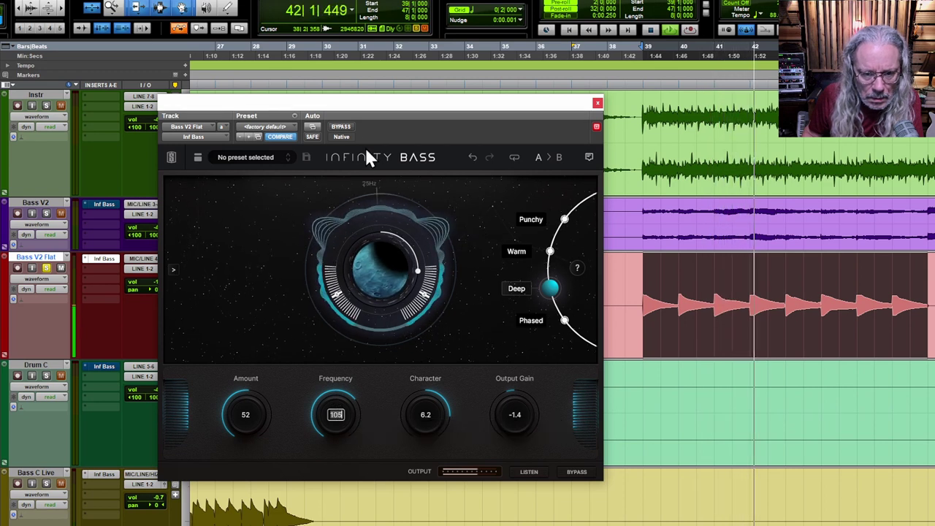
Step: A/B against bypass, set Frequency to 96, unsolo Bass V2 Flat, and switch to Punchy
click(345, 125)
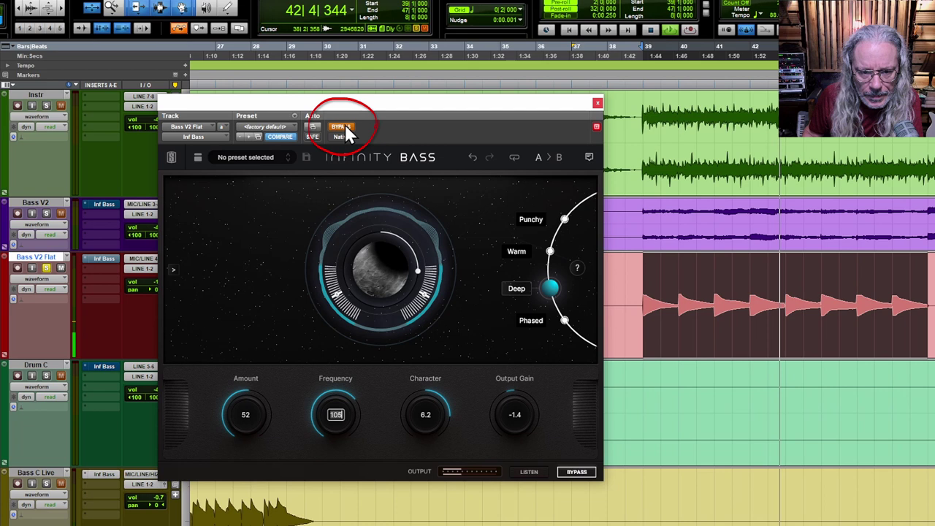
click(345, 126)
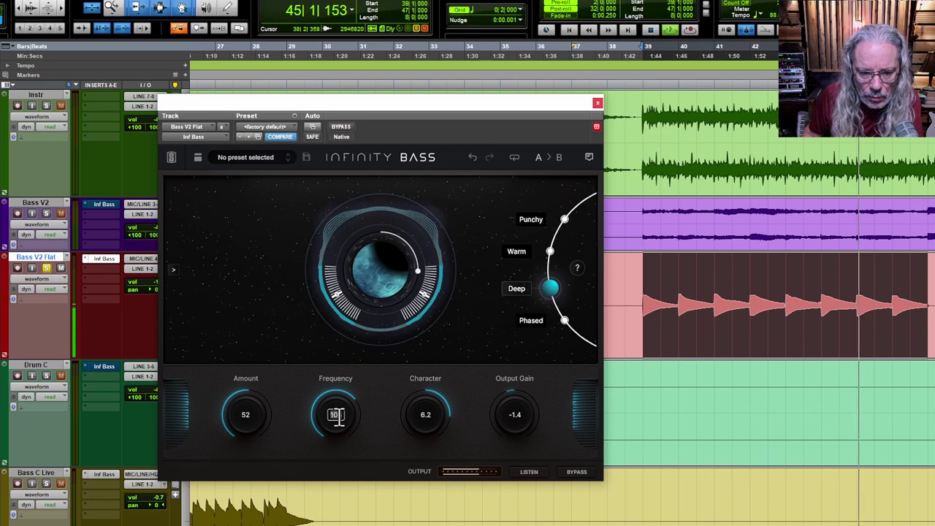
drag(331, 410, 330, 417)
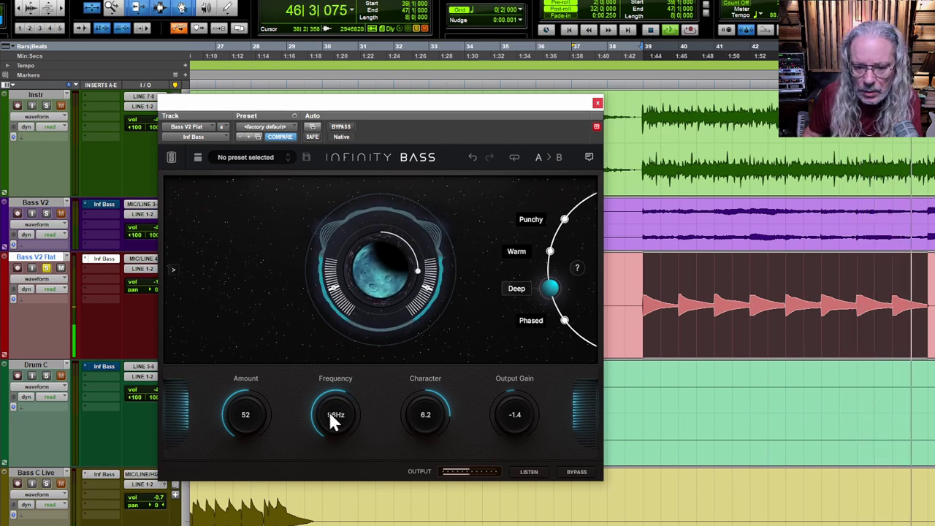
drag(332, 421, 309, 390)
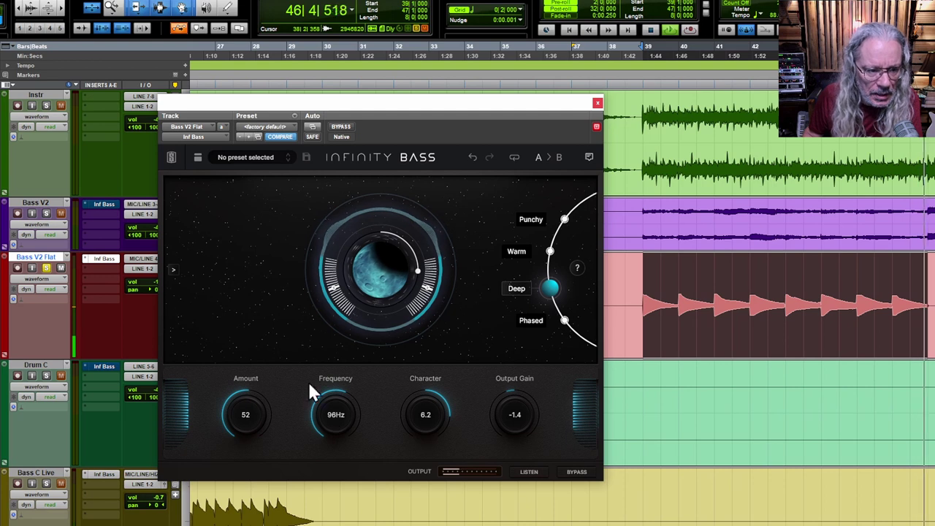
click(46, 267)
click(564, 219)
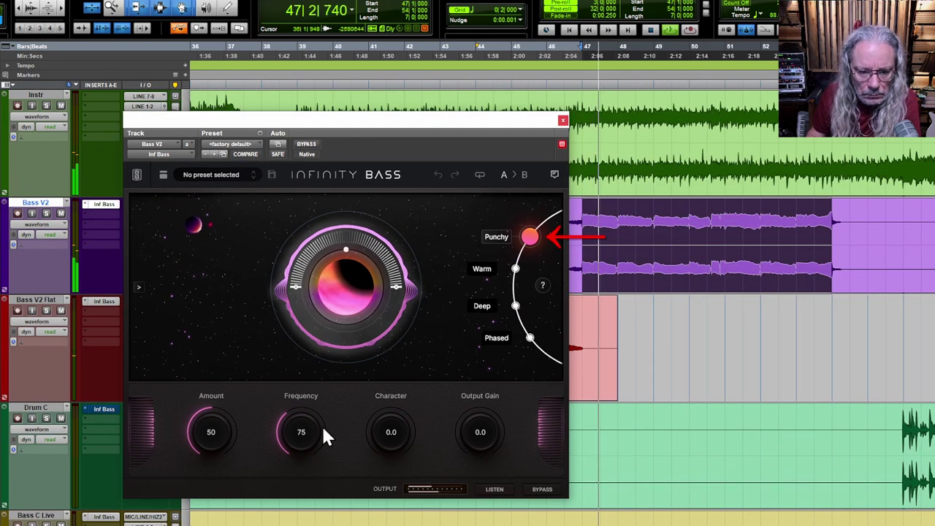
Step: Raise Bass V2's Infinity Bass Frequency to 83 and Character to 3.8 in Punchy mode
drag(299, 420, 298, 416)
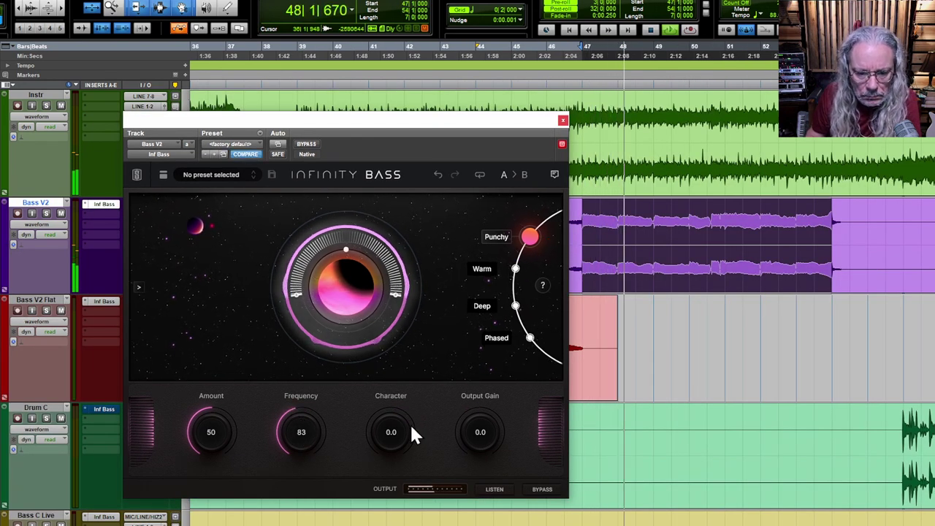
drag(397, 443, 397, 414)
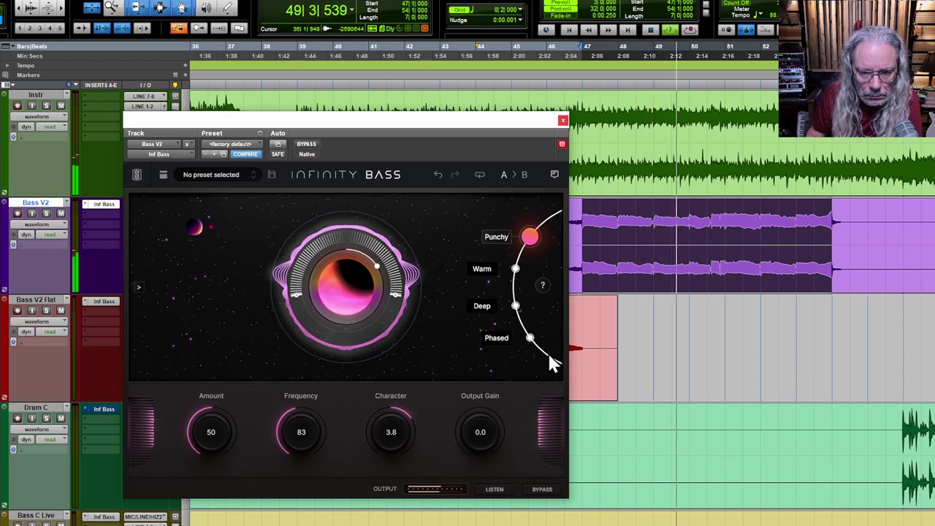
Step: Tune Bass V2's Infinity Bass to Deep with Amount 56, Frequency 116, Character 4.6, and solo Bass V2
drag(209, 425, 209, 422)
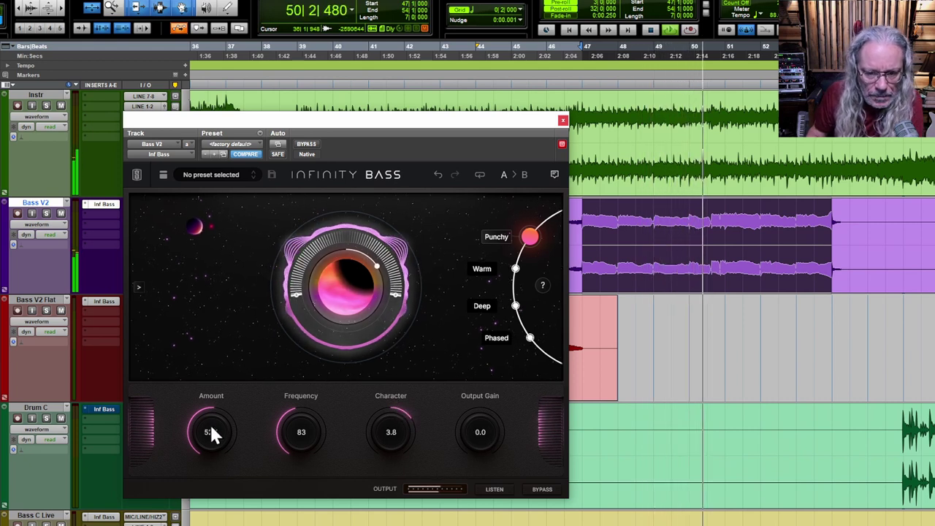
click(516, 268)
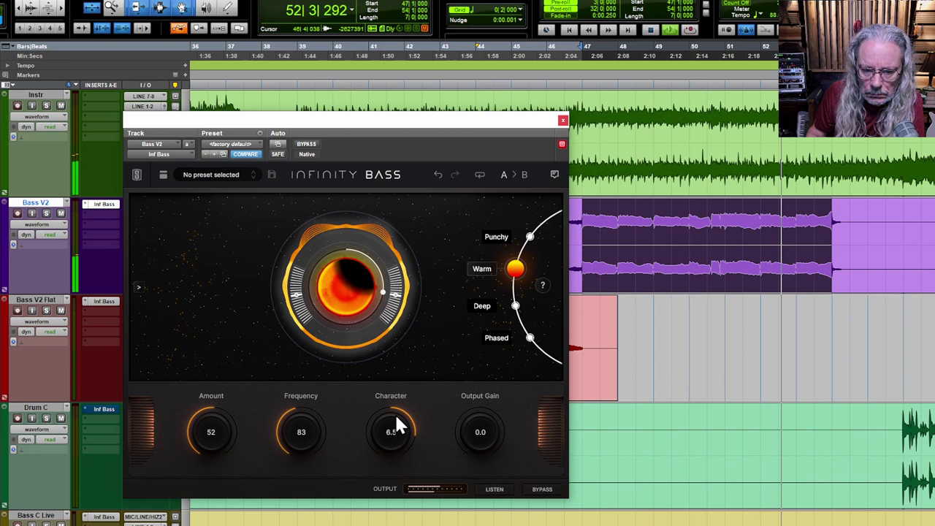
drag(295, 430, 298, 405)
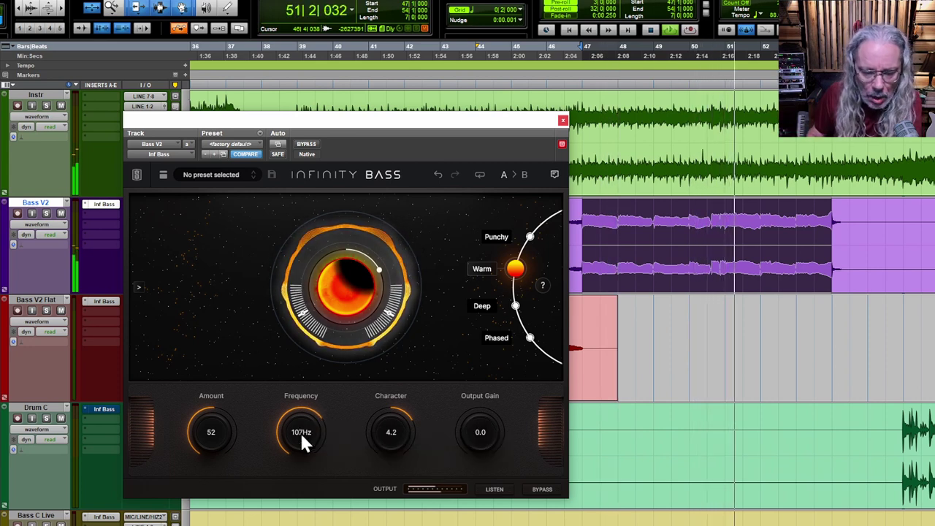
drag(299, 430, 300, 424)
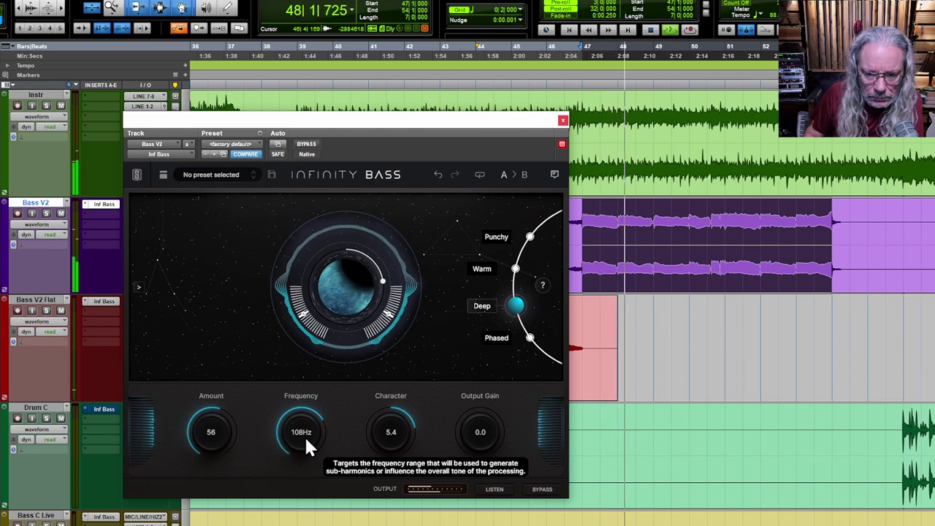
drag(317, 430, 294, 431)
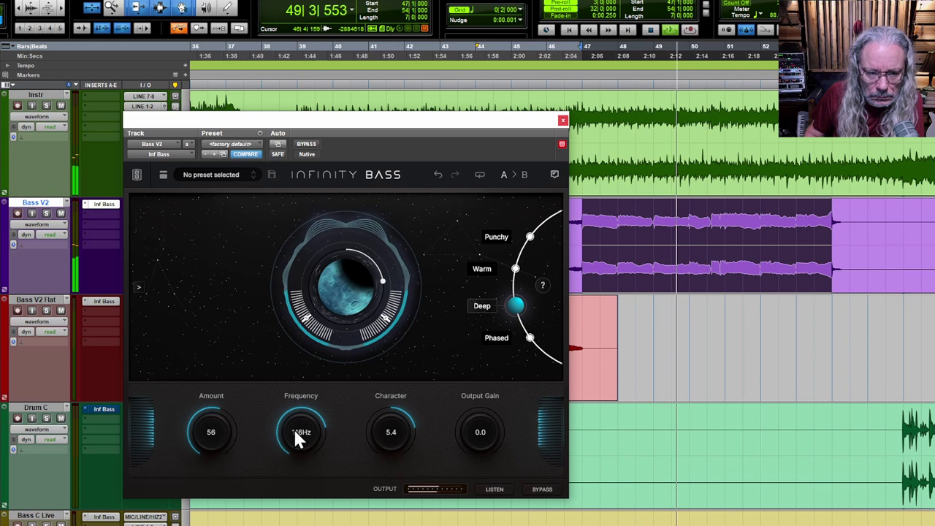
click(44, 211)
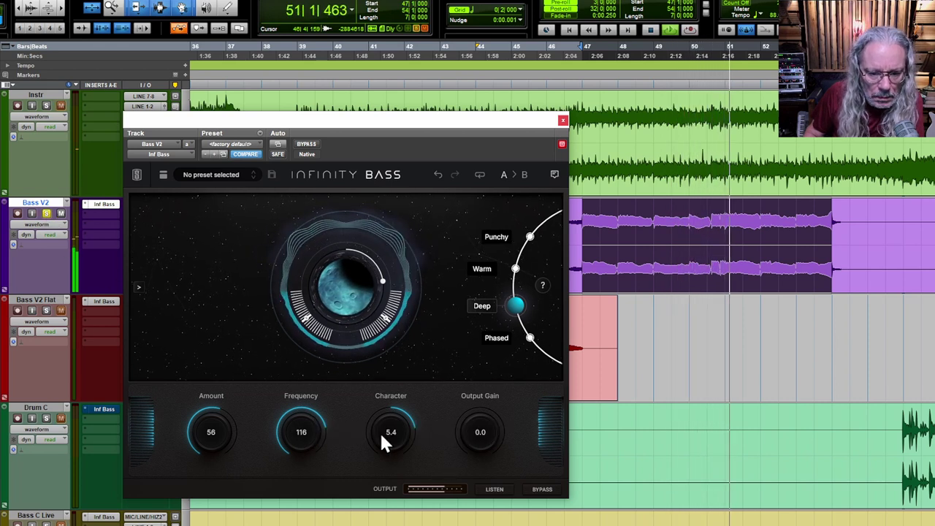
drag(389, 422, 387, 426)
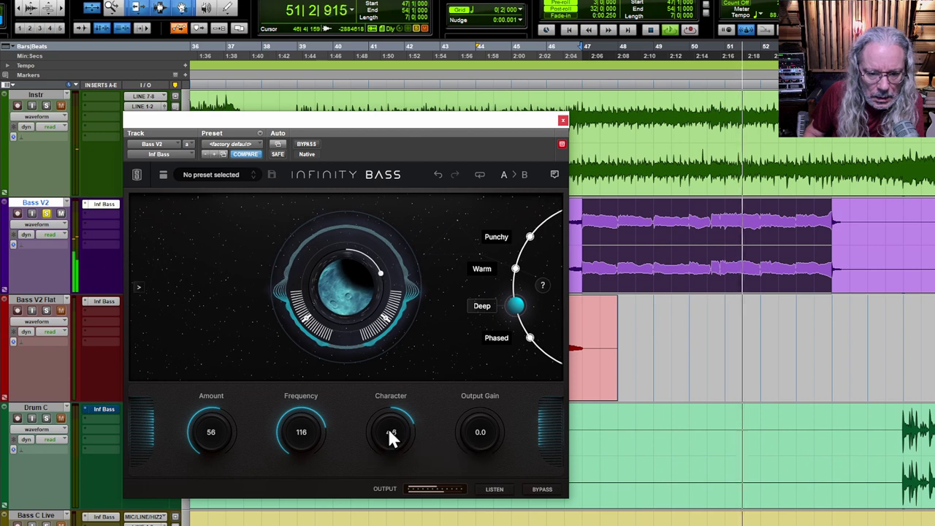
Step: Switch Bass V2 to Punchy with Frequency 110 and compare it against the bypassed sound
click(530, 236)
drag(305, 425, 394, 511)
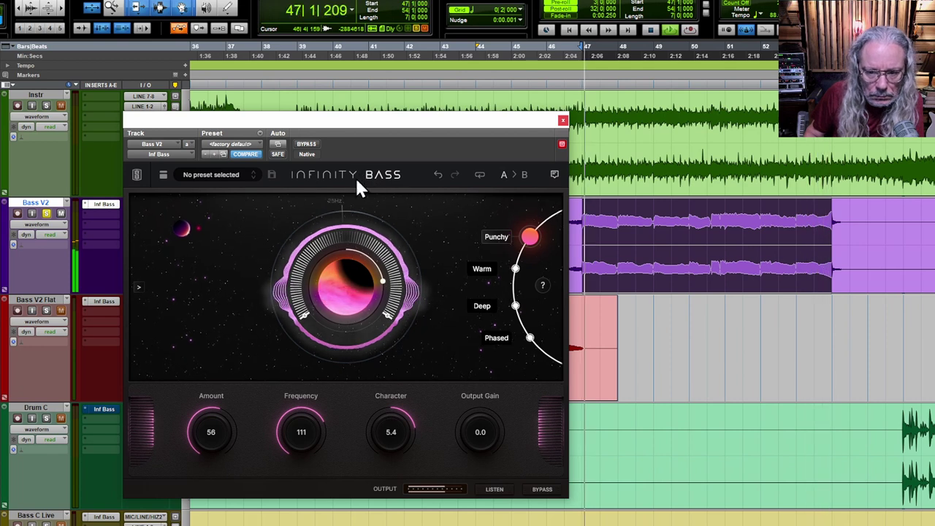
click(310, 143)
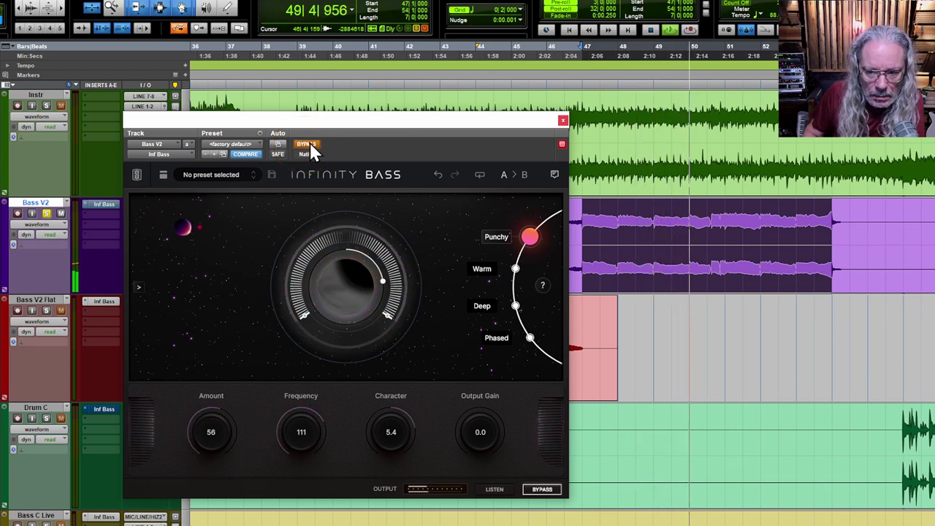
click(310, 145)
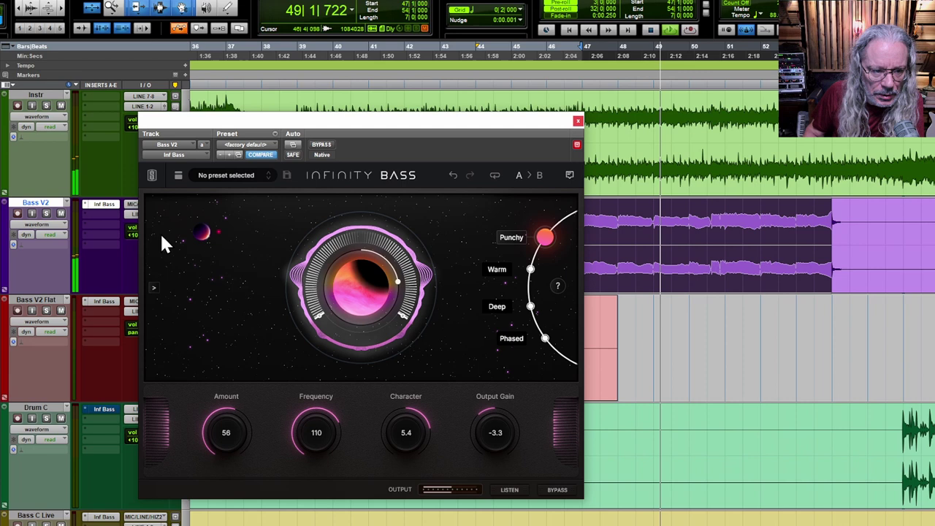
Step: A/B the processed and dry bass again, then set Output Gain to -3.3 dB
click(322, 146)
click(322, 146)
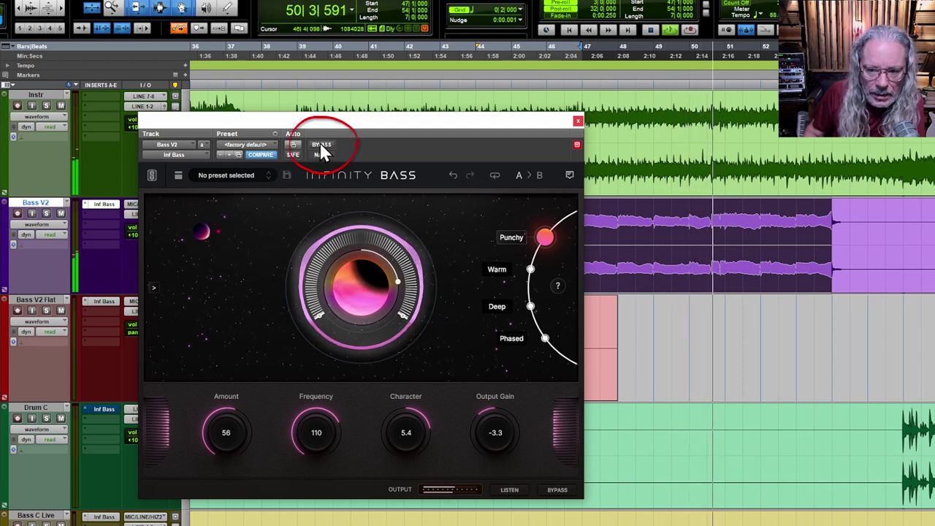
click(322, 146)
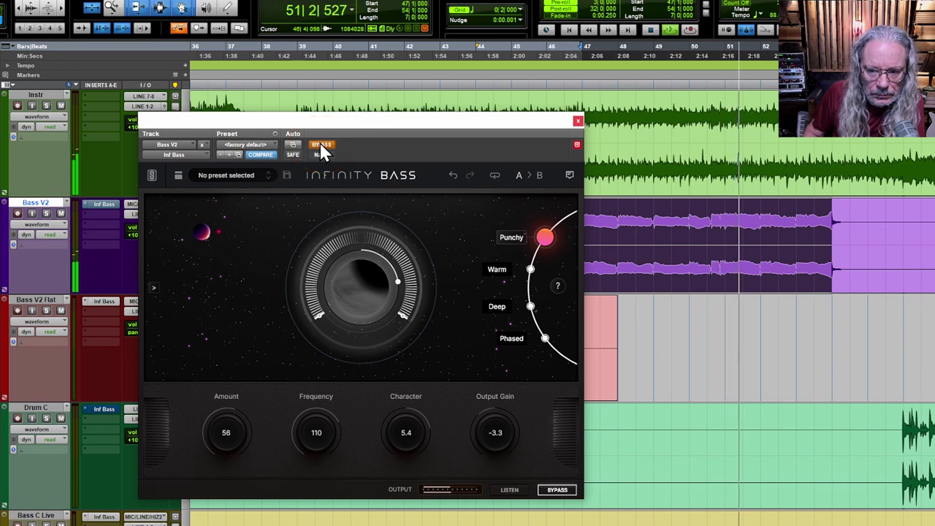
click(321, 146)
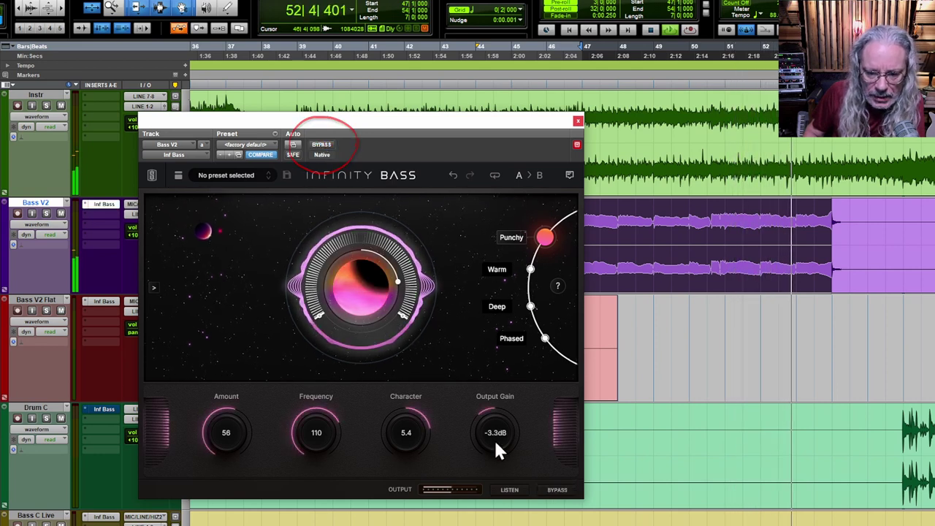
drag(494, 440, 494, 431)
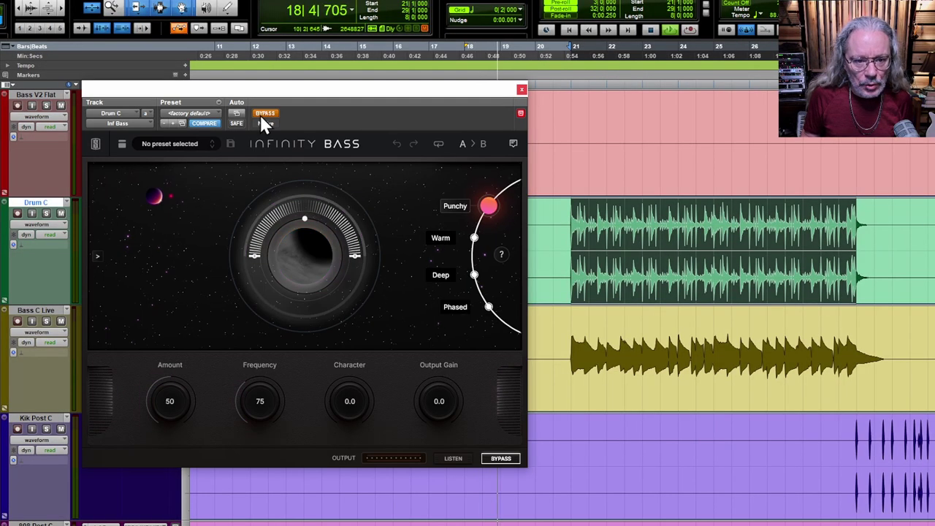
Step: Enable Drum C's Infinity Bass and A/B it against the dry drums
click(264, 114)
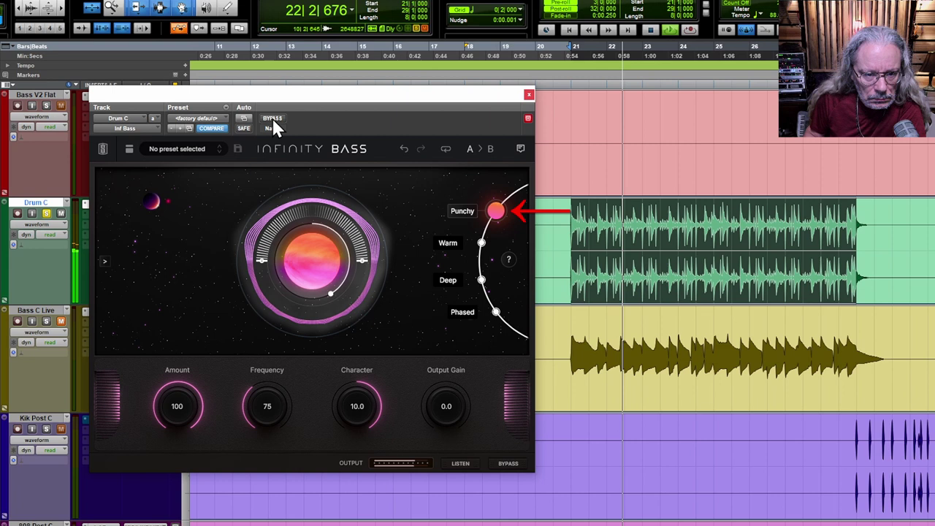
click(271, 119)
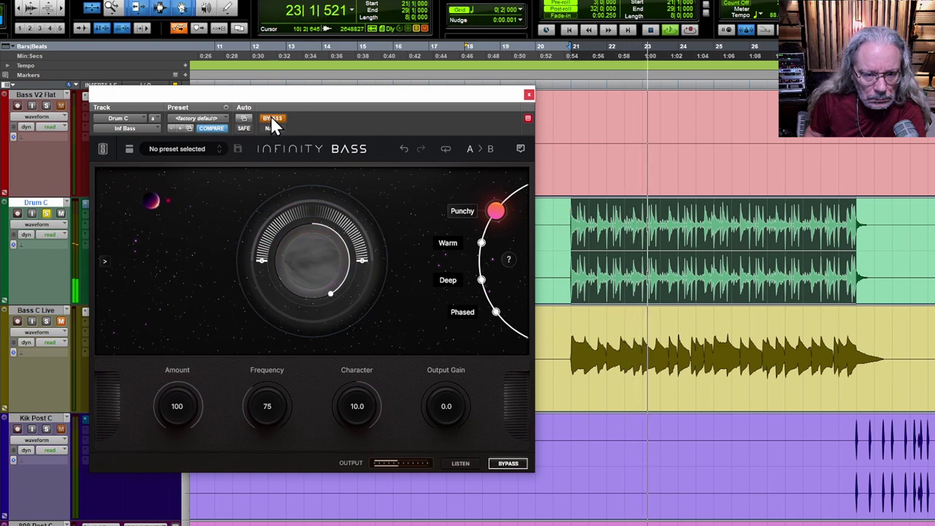
click(272, 119)
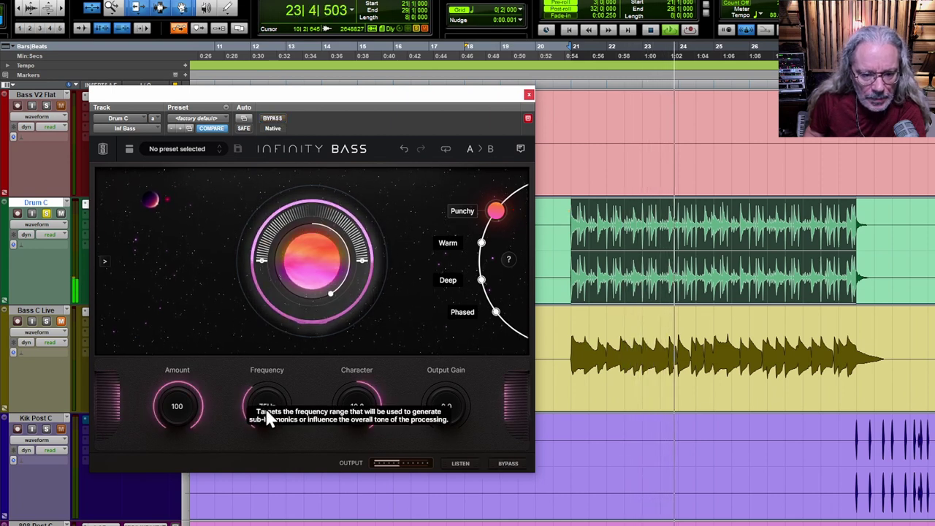
mouse_move(267, 415)
mouse_down()
mouse_move(265, 426)
mouse_move(268, 355)
mouse_move(278, 405)
mouse_up()
Step: Set Drum C's Character to -5.5 and sweep Frequency, settling at 96 Hz
drag(368, 408, 351, 513)
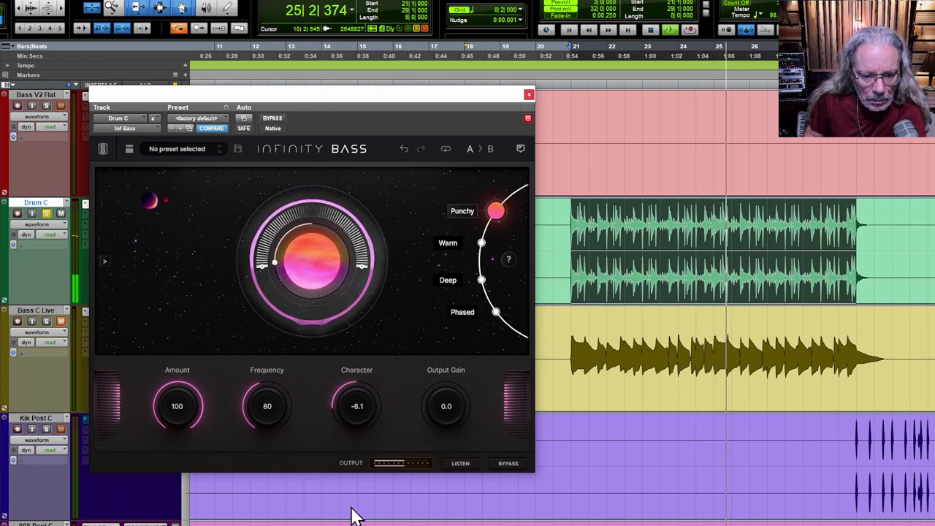
drag(356, 399, 355, 413)
alt+click(355, 409)
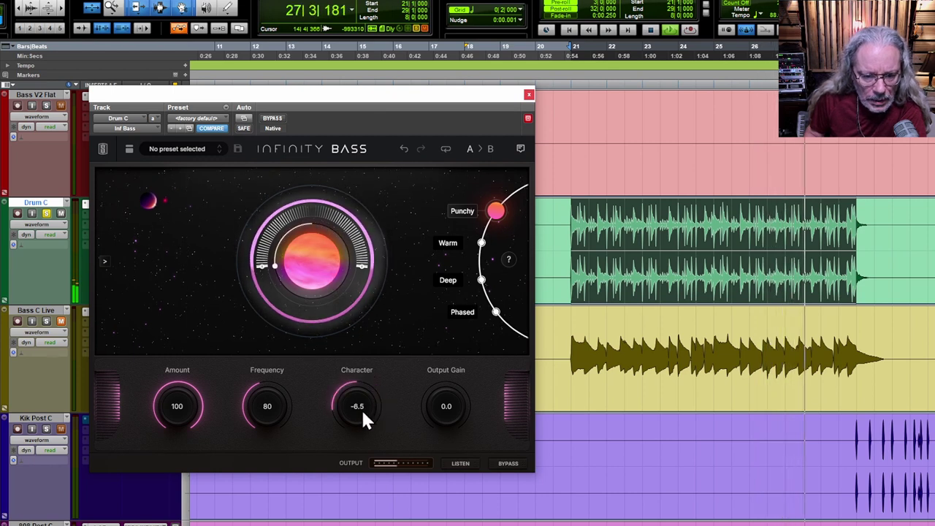
drag(361, 407, 363, 413)
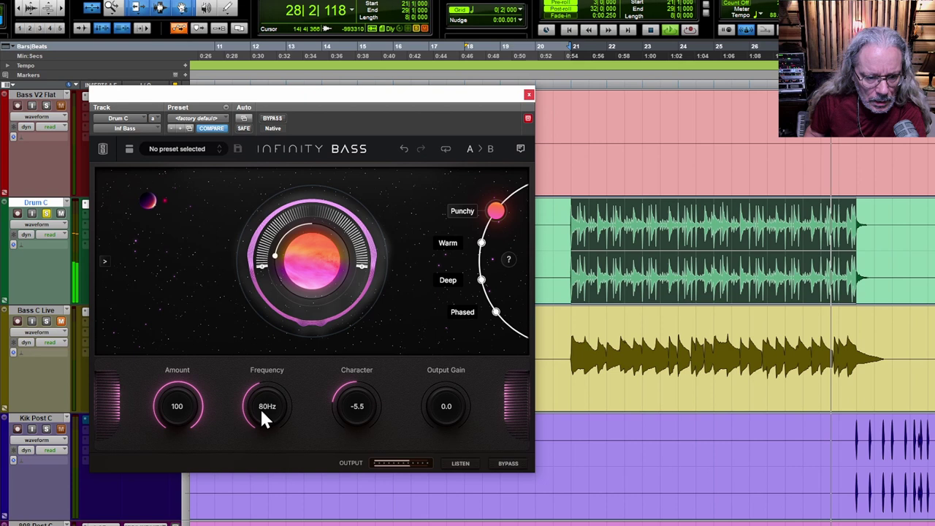
drag(265, 413, 267, 330)
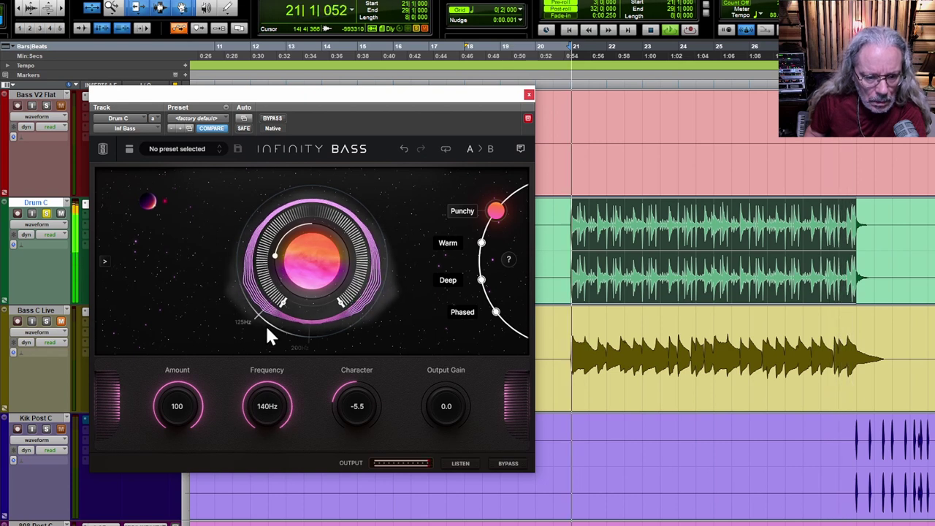
drag(265, 323, 271, 407)
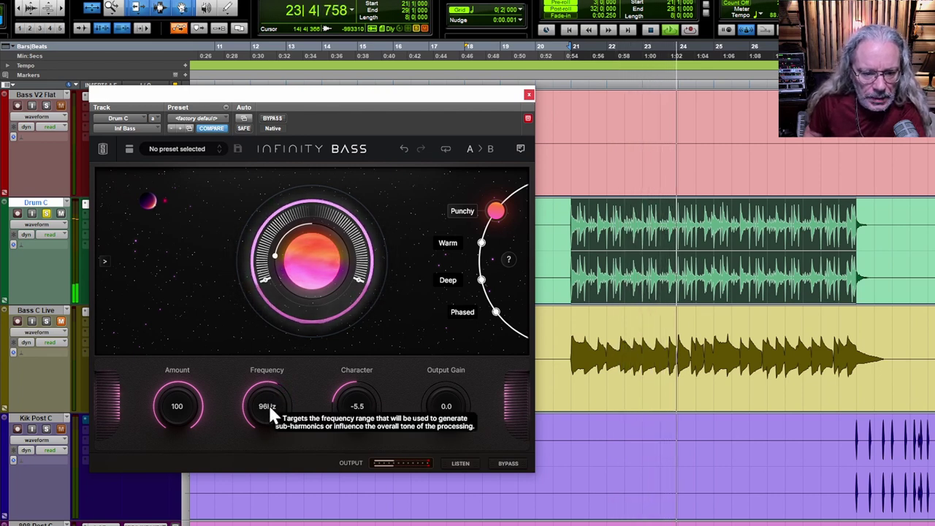
Step: Re-enable Drum C's Infinity Bass after a bypass check and lower Frequency to 64
click(274, 119)
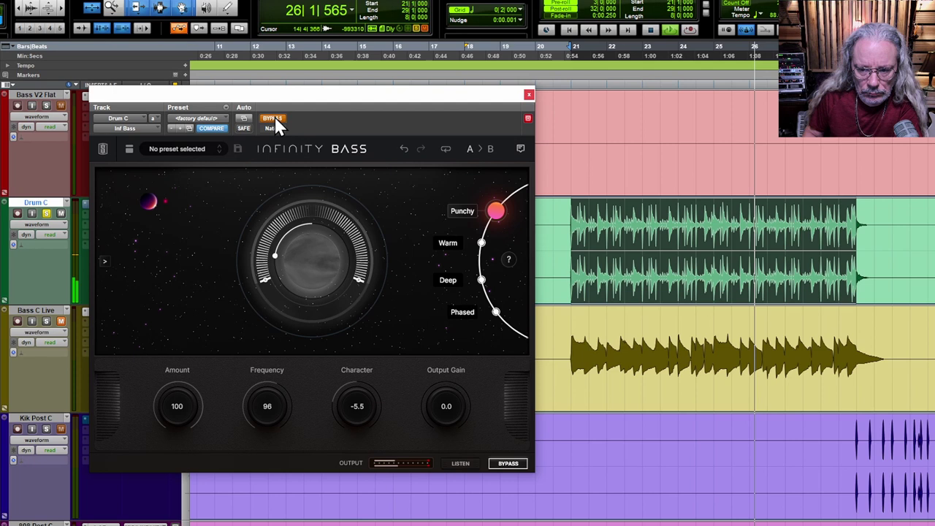
click(274, 120)
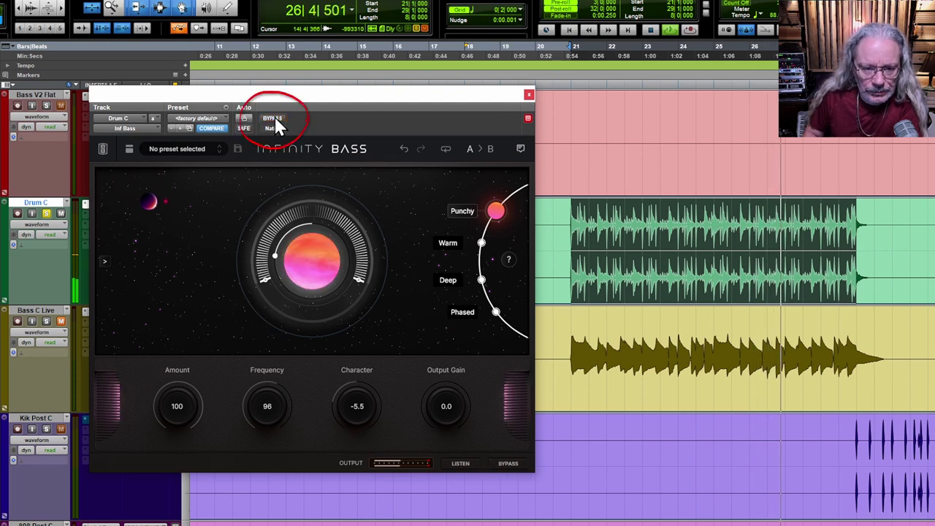
drag(256, 413, 257, 417)
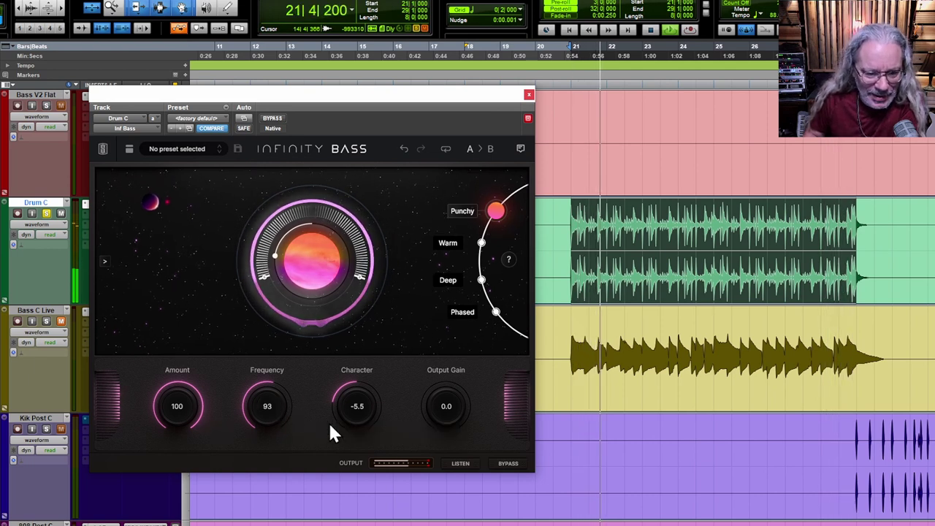
drag(291, 415, 258, 418)
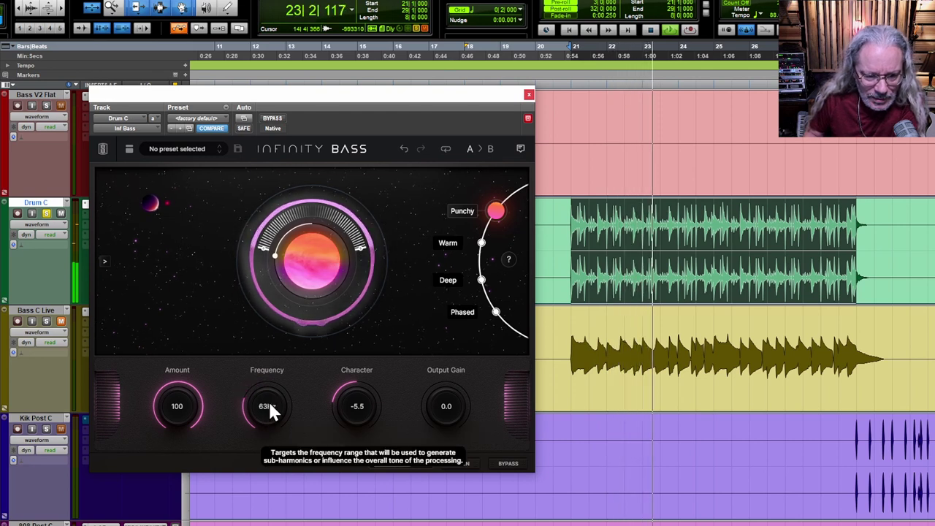
drag(268, 400, 267, 397)
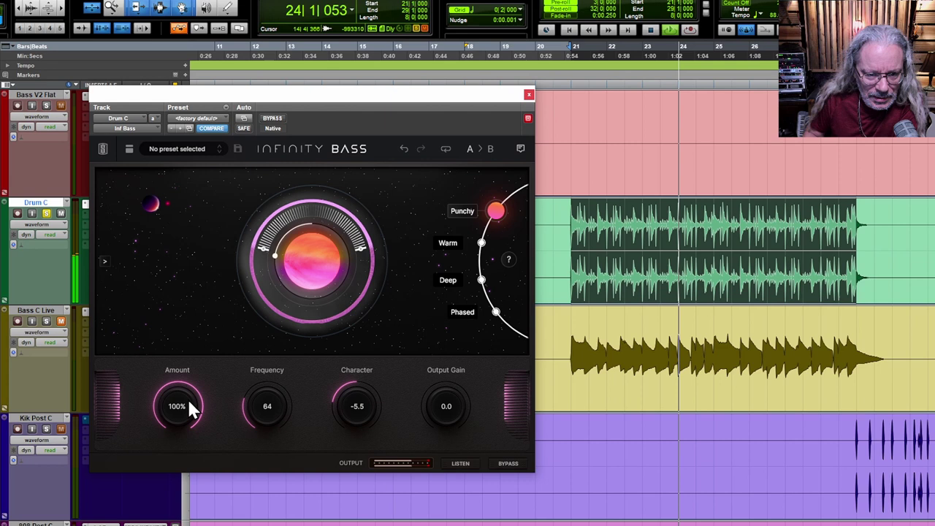
Step: A/B the effect against the dry drums, then raise Character to about 5.2
click(271, 119)
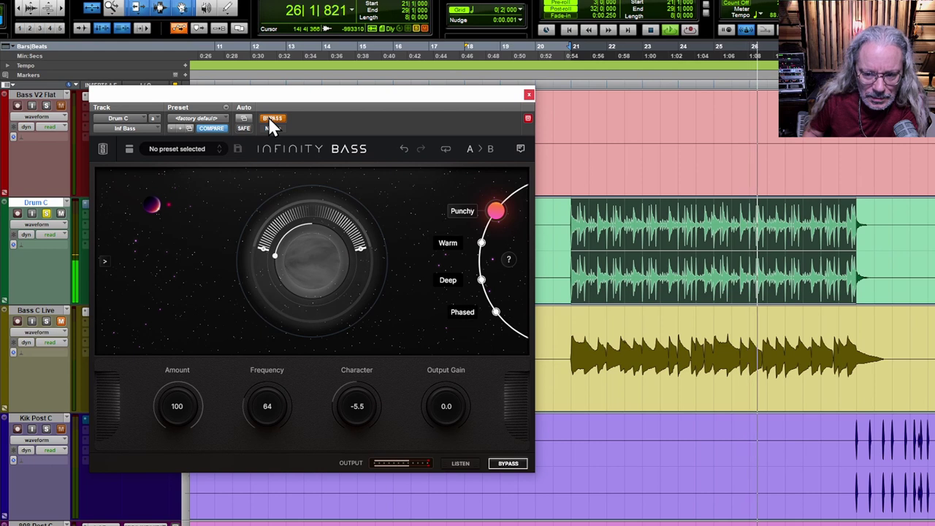
click(268, 120)
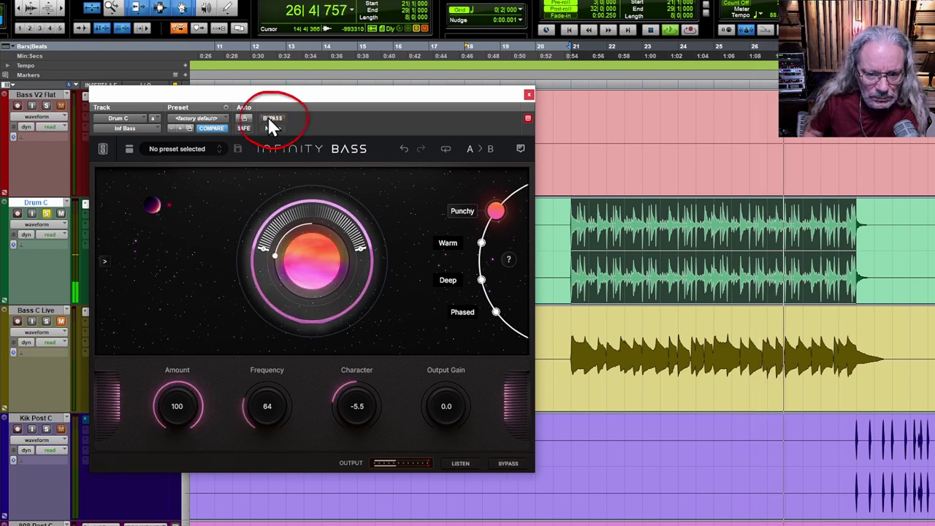
drag(358, 409, 361, 307)
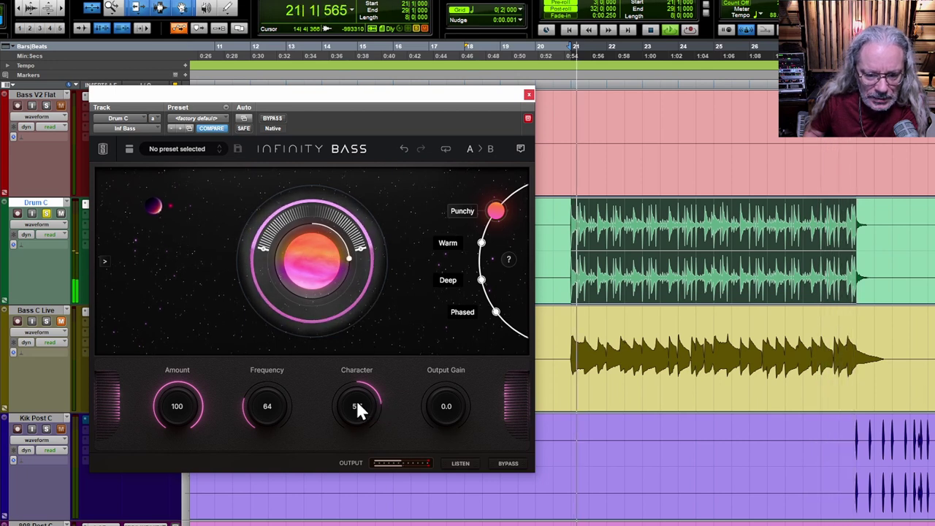
Step: Compare Warm and Punchy modes on Drum C's Infinity Bass, ending in Warm
click(482, 243)
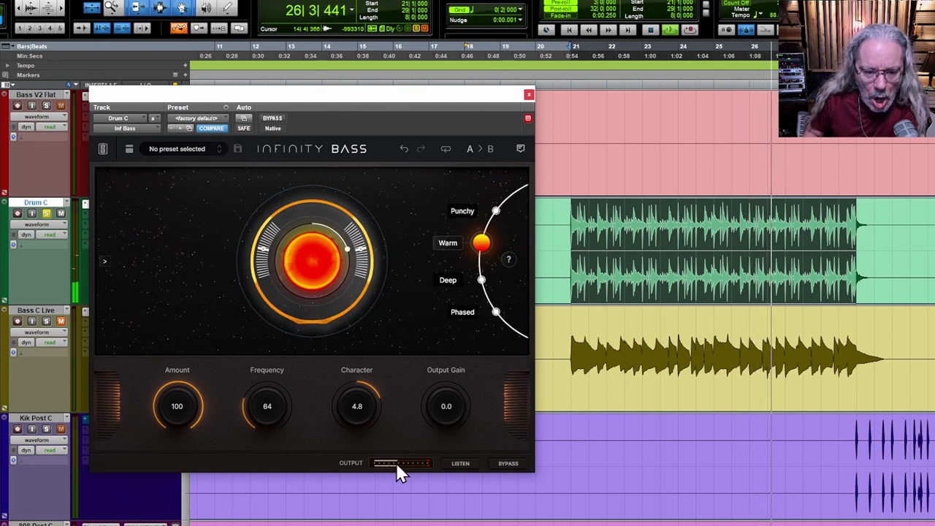
mouse_move(285, 420)
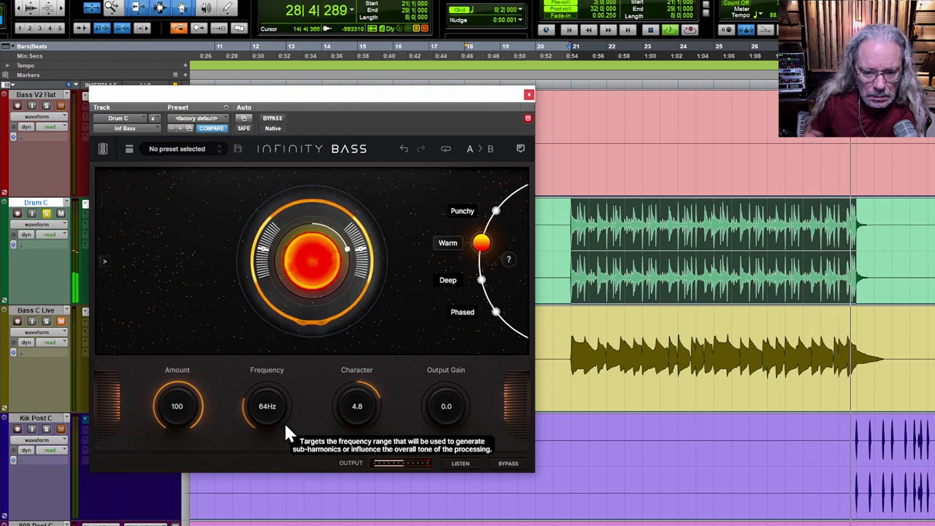
click(496, 212)
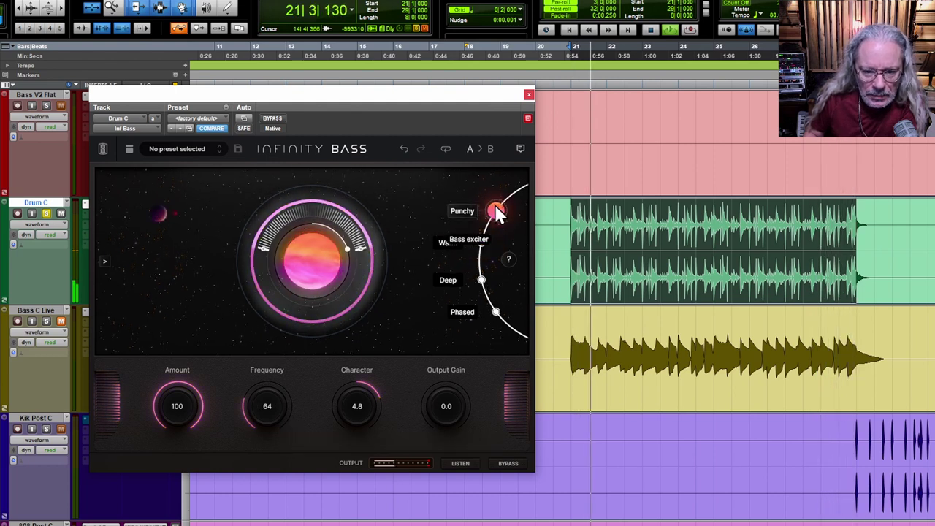
click(481, 242)
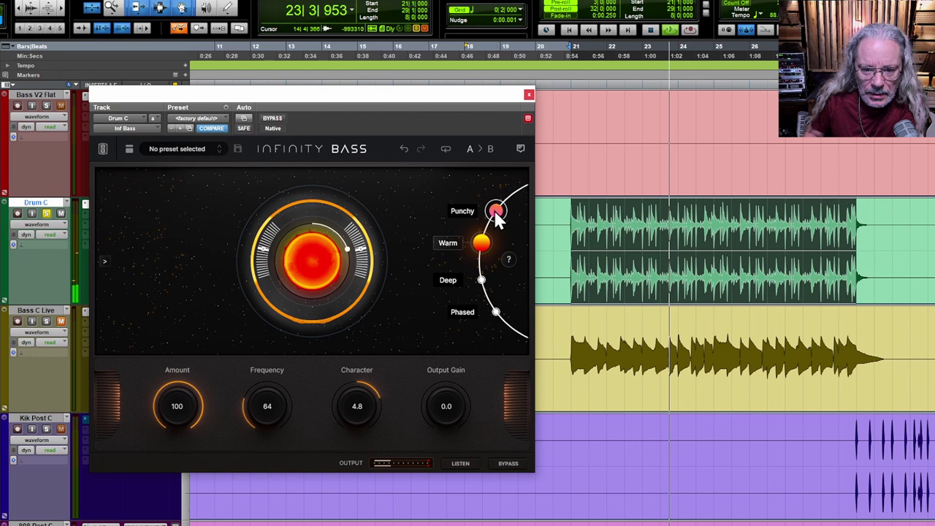
click(496, 212)
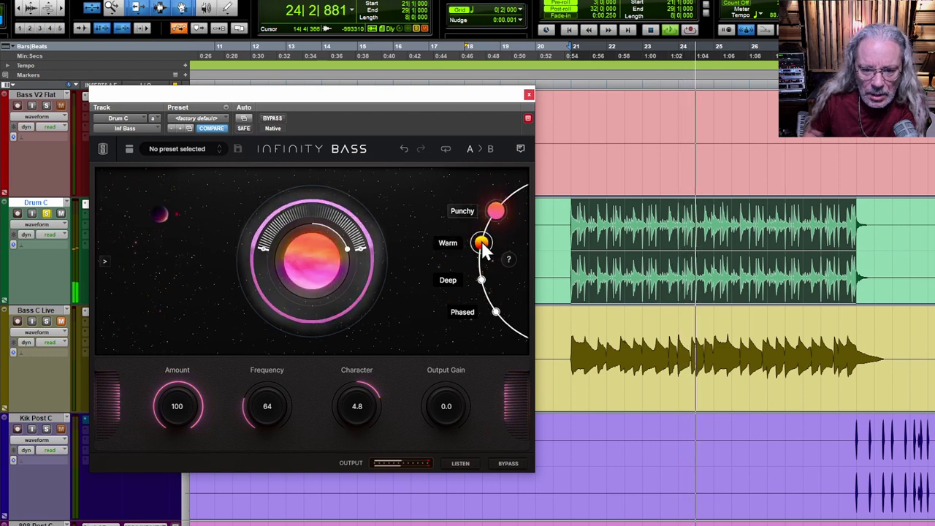
click(482, 244)
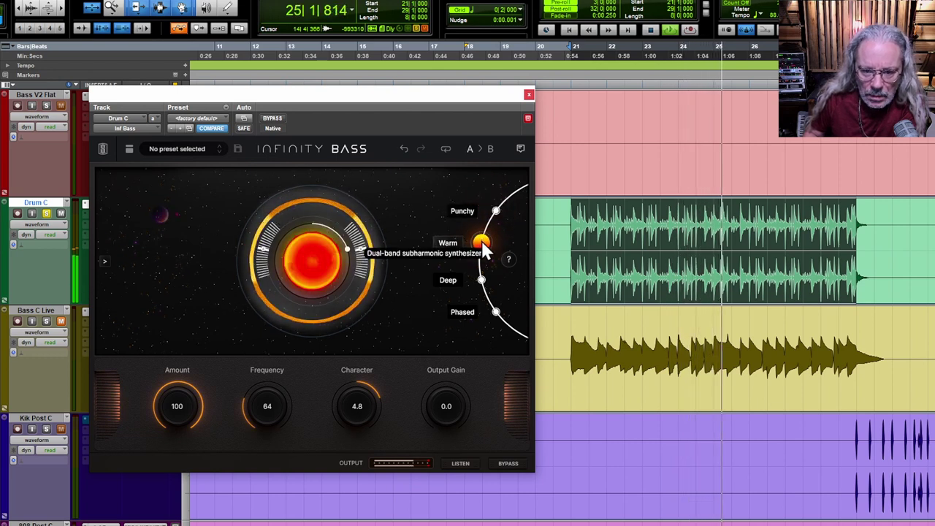
Step: Set Character 4.7, Amount 85 and Frequency 64, then switch to Deep mode
drag(263, 410, 277, 334)
drag(276, 395, 275, 397)
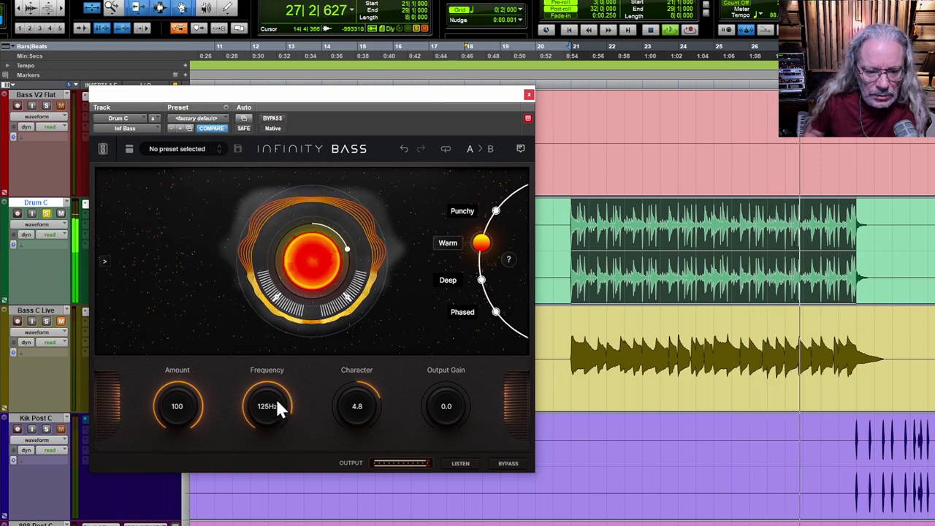
mouse_move(350, 404)
mouse_down()
mouse_move(350, 507)
mouse_move(349, 401)
mouse_up()
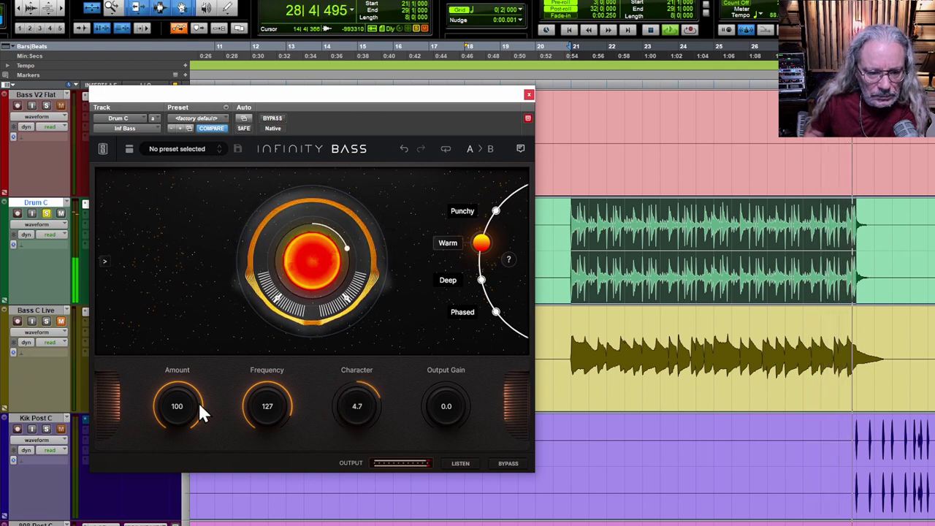
drag(200, 411, 185, 424)
drag(269, 398, 282, 403)
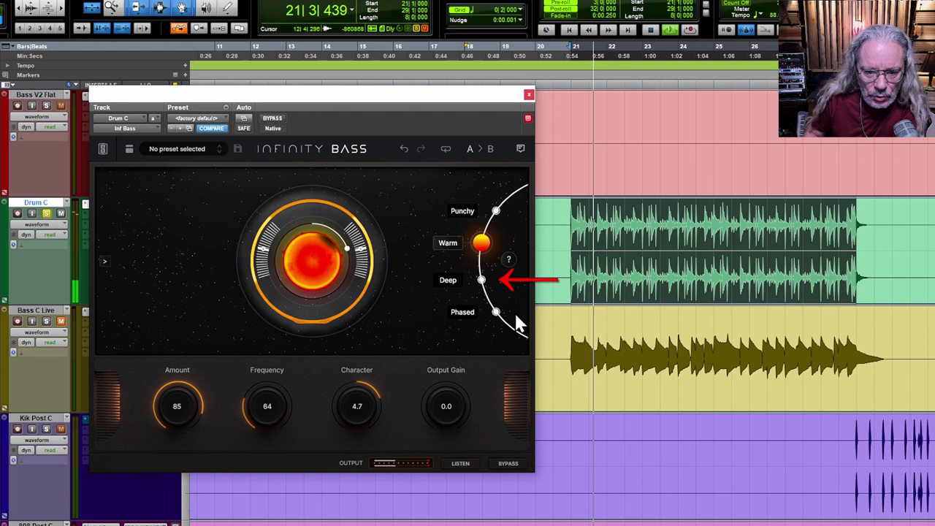
click(482, 280)
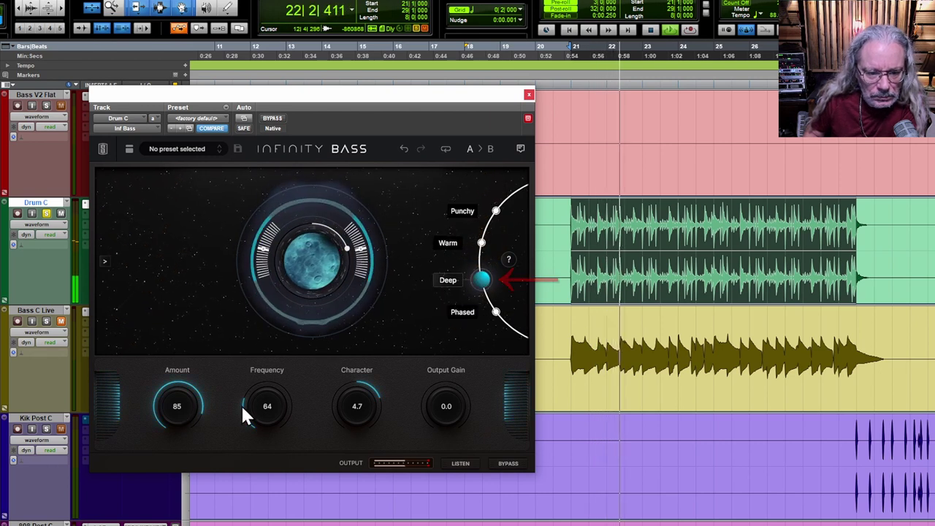
Step: Return Drum C's Infinity Bass to Punchy at Frequency 62 and Amount 86; unsolo Drum C, unmute Bass C Live
alt+click(347, 406)
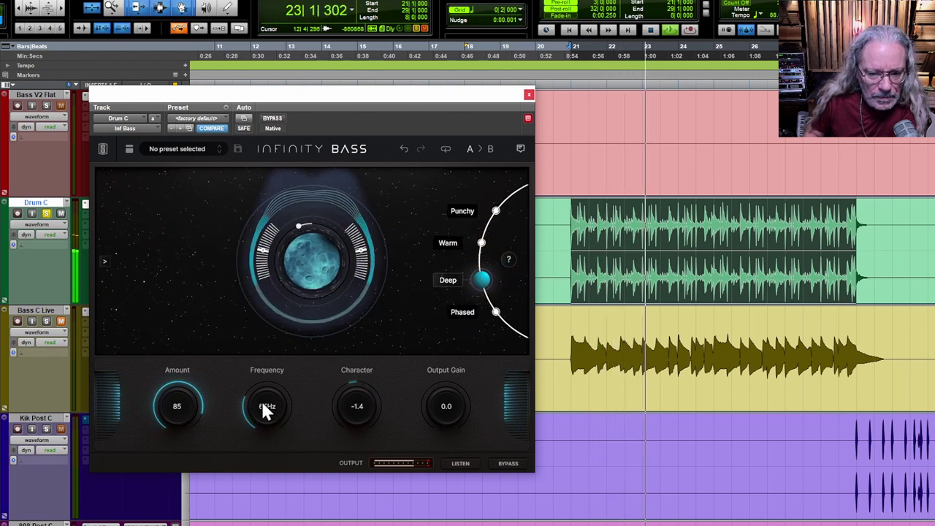
click(496, 211)
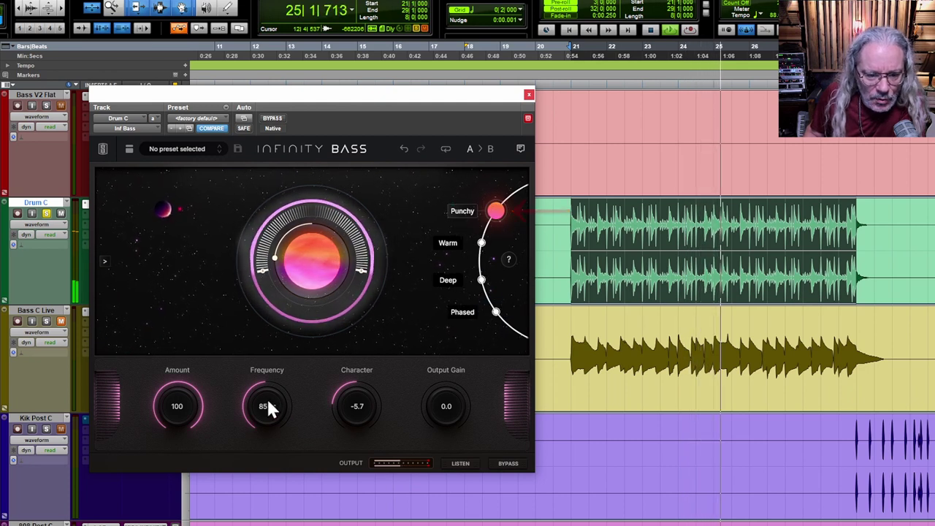
drag(268, 408, 263, 426)
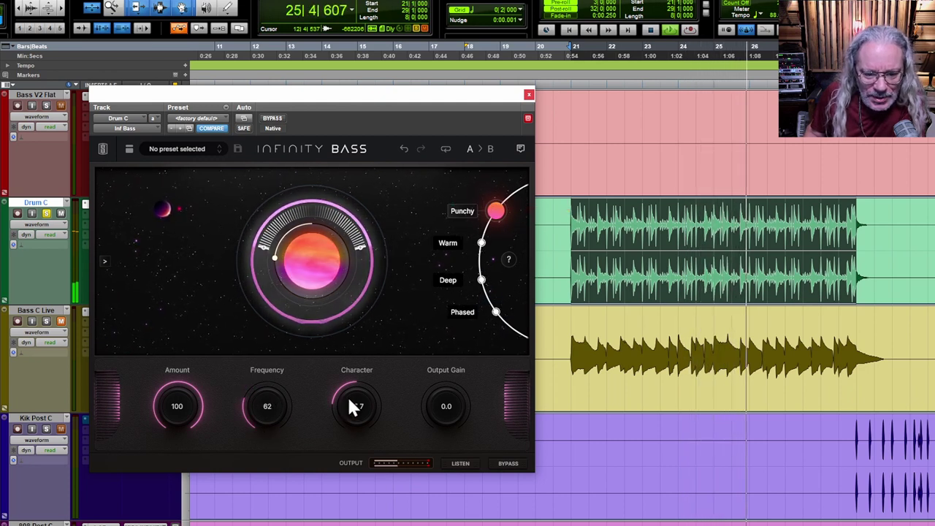
drag(184, 411, 184, 427)
click(45, 214)
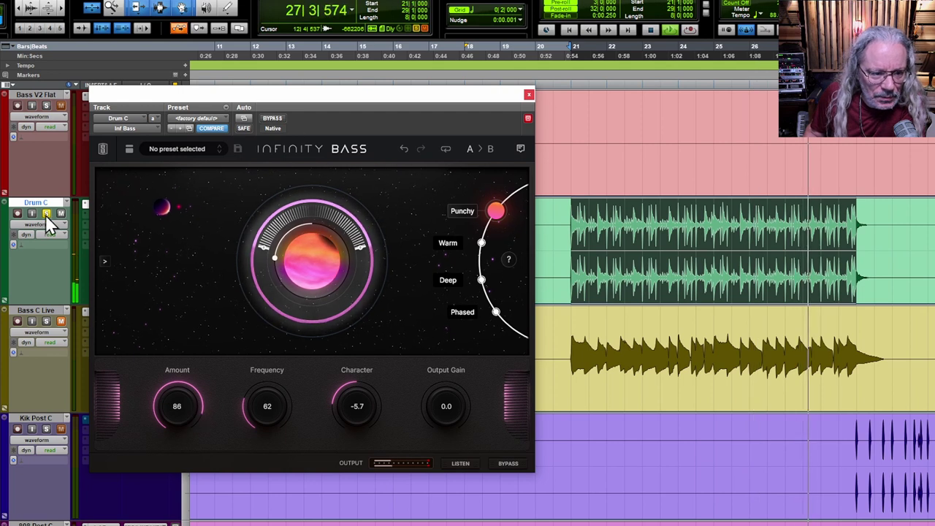
click(61, 321)
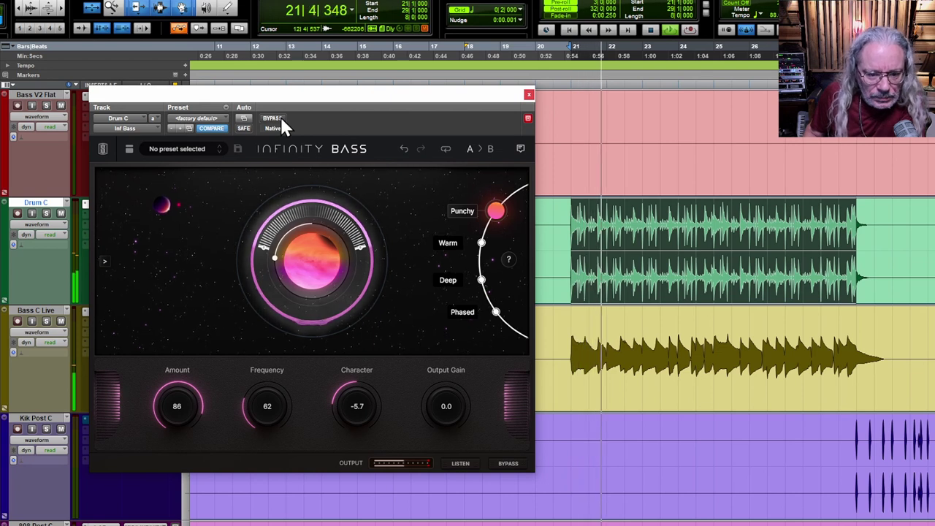
Step: Raise Drum C's Frequency to 65 and lower Bass C Live's volume to -2.7, keeping the effect active
drag(264, 401, 264, 397)
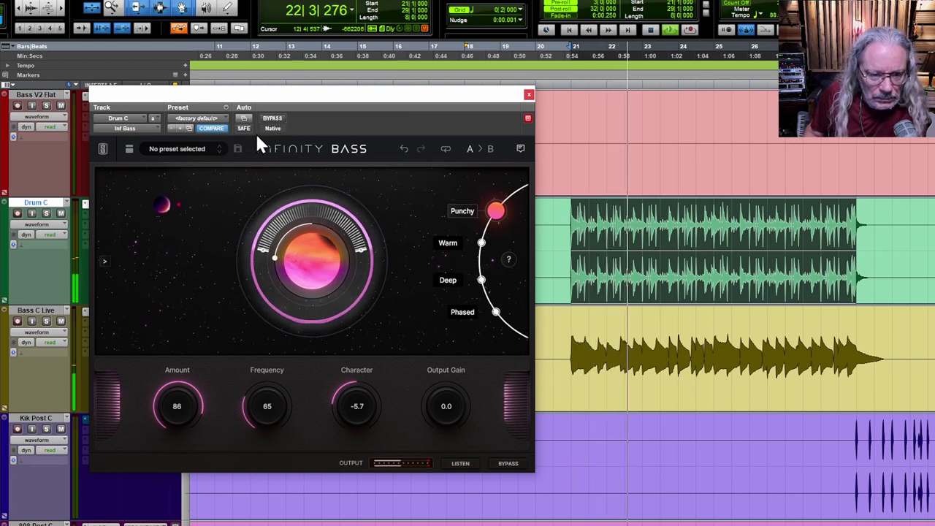
click(273, 118)
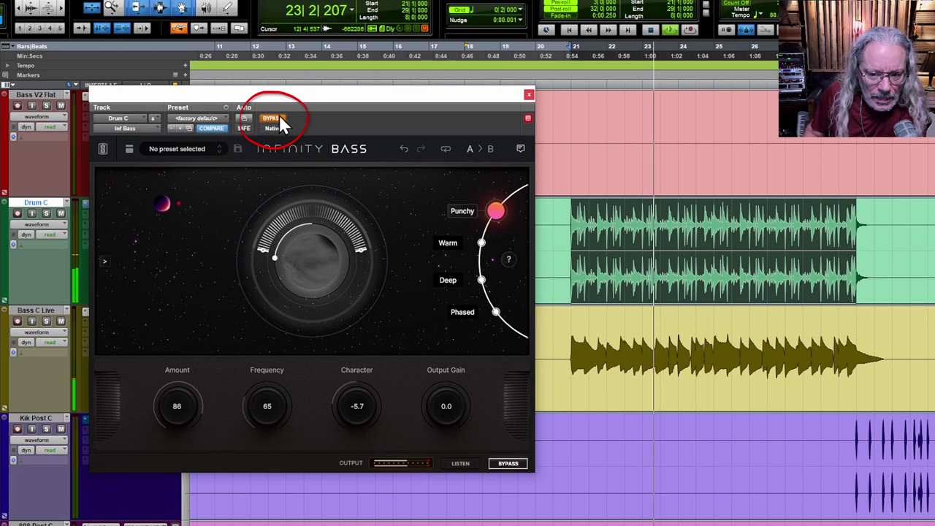
drag(165, 103, 269, 114)
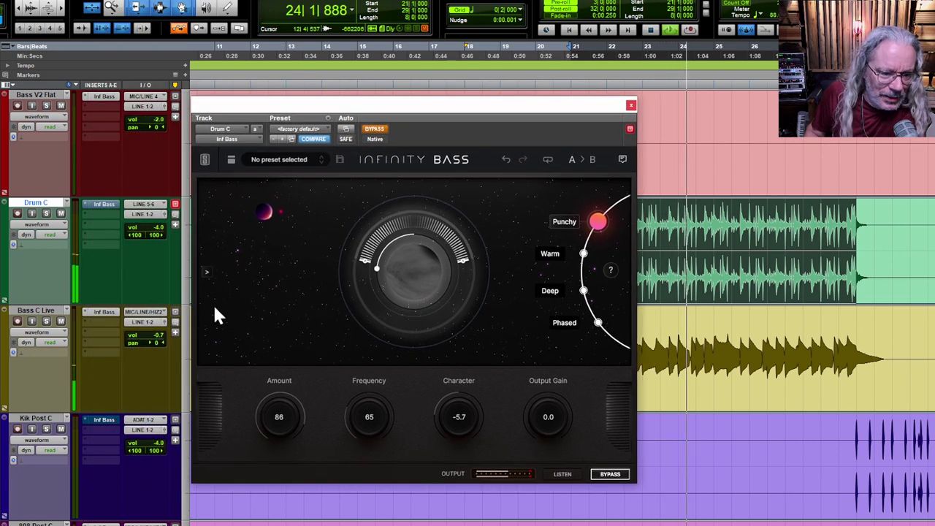
click(145, 336)
drag(144, 335, 144, 337)
drag(349, 117, 239, 107)
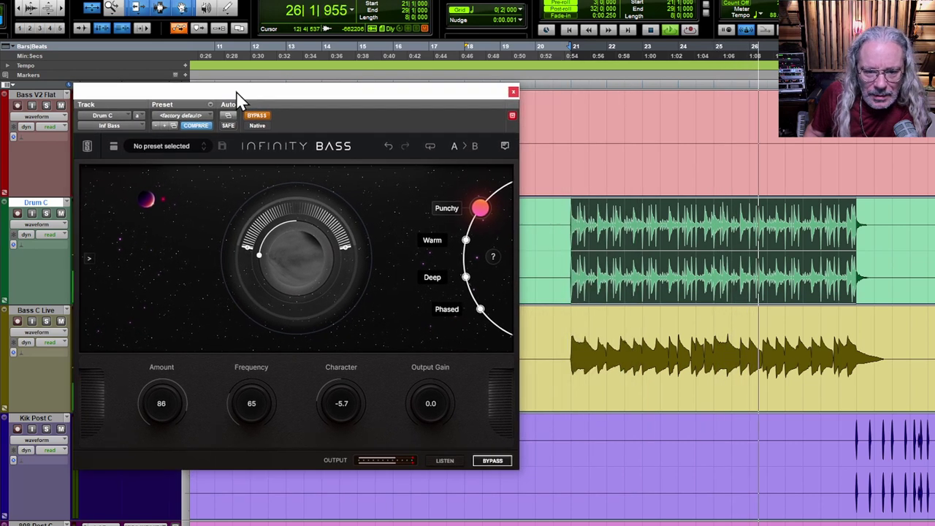
click(267, 119)
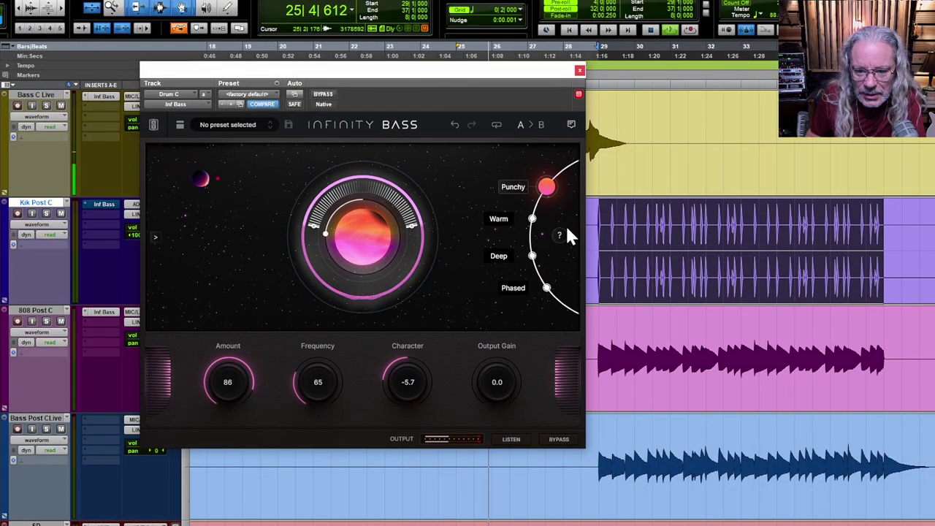
Step: Show Kik Post C's Infinity Bass, A/B it with bypass, and set Amount 100, Frequency 82
click(98, 204)
click(323, 94)
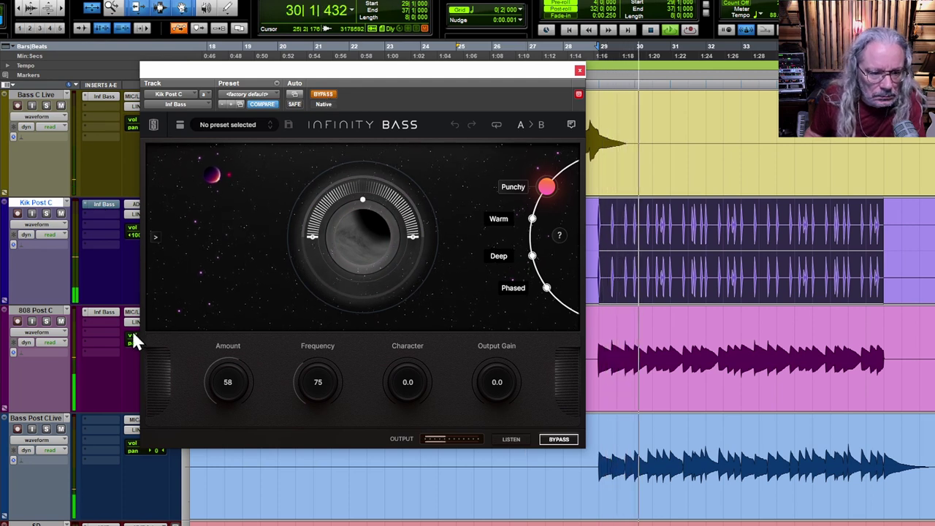
click(321, 94)
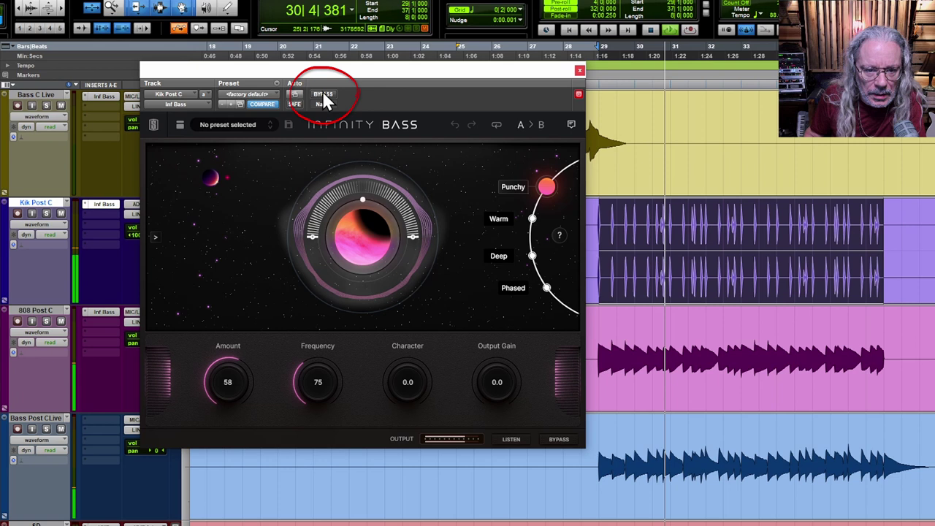
drag(227, 381, 226, 337)
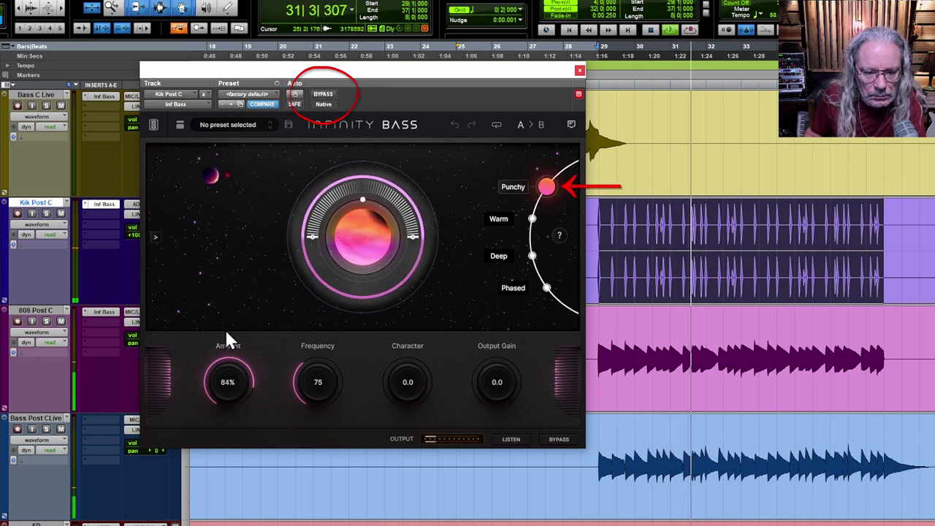
mouse_move(324, 386)
mouse_down()
mouse_move(325, 408)
mouse_move(319, 329)
mouse_move(319, 363)
mouse_up()
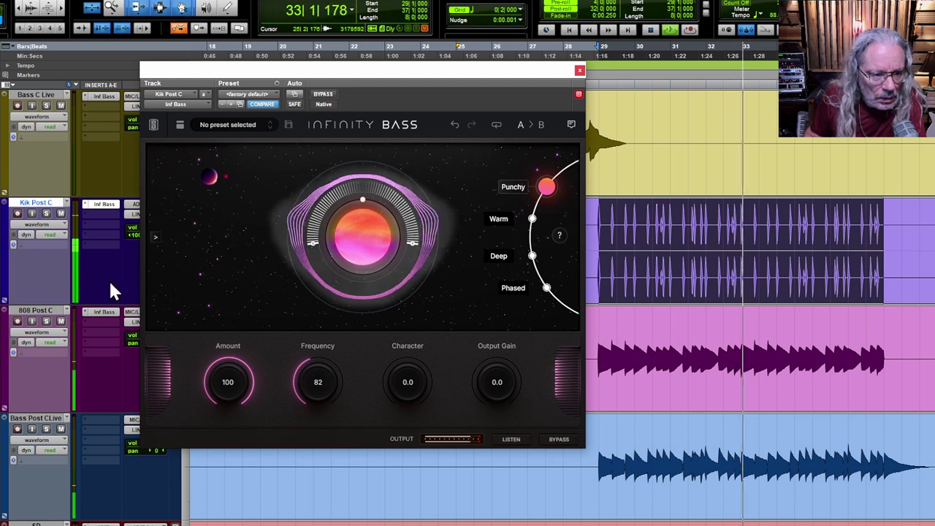
Step: Solo Kik Post C, switch its Infinity Bass to Deep, set Character -7.0 and raise Frequency to 105
click(46, 214)
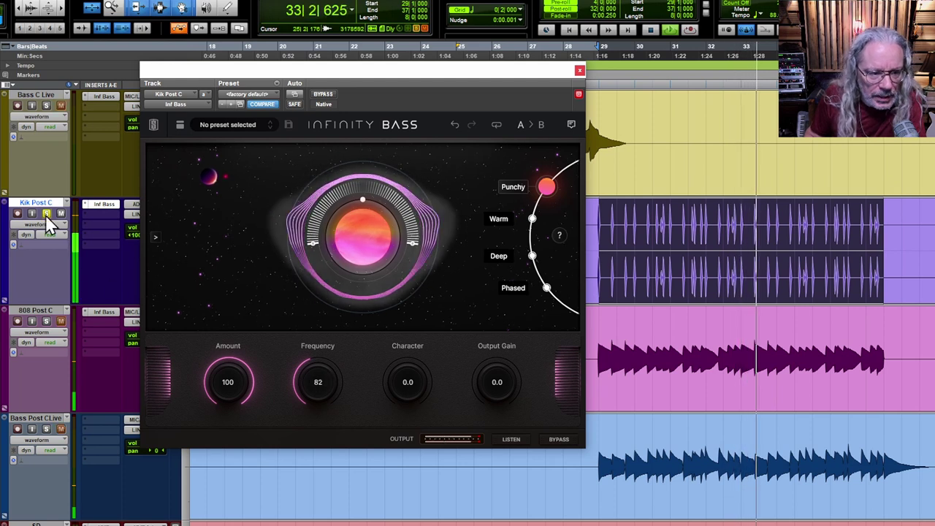
click(532, 255)
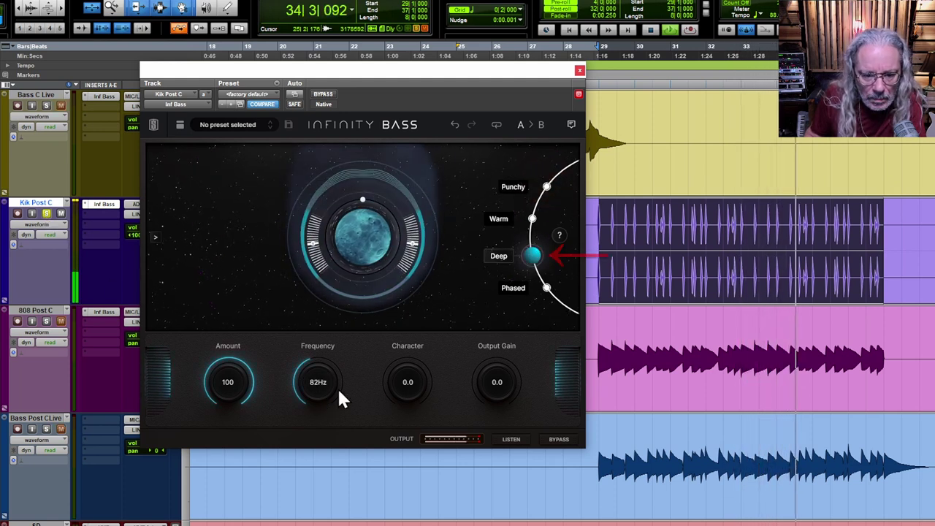
drag(412, 378, 408, 318)
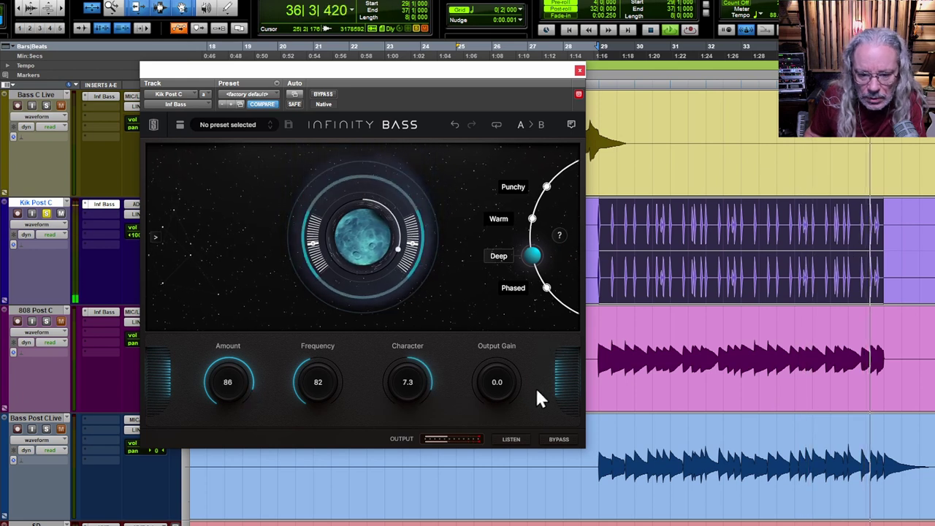
drag(495, 382, 492, 394)
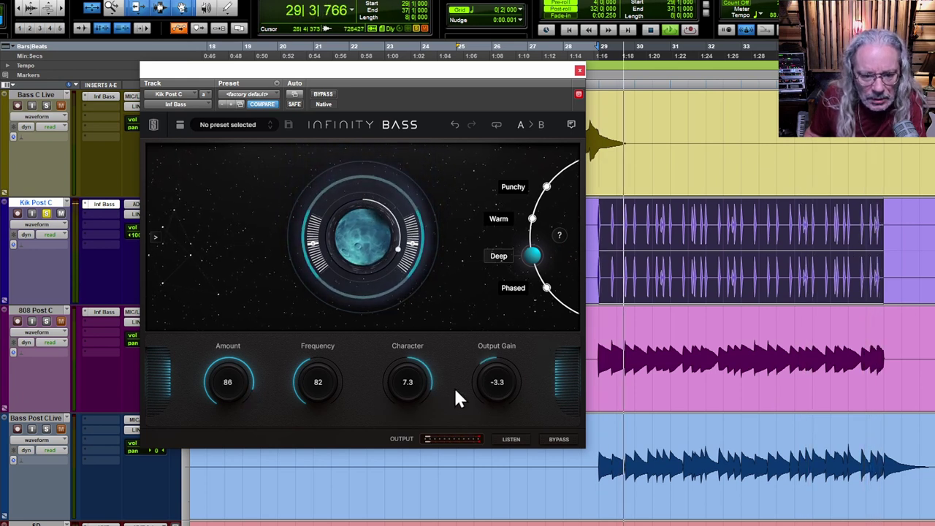
mouse_move(405, 381)
mouse_down()
mouse_move(407, 349)
mouse_move(405, 398)
mouse_up()
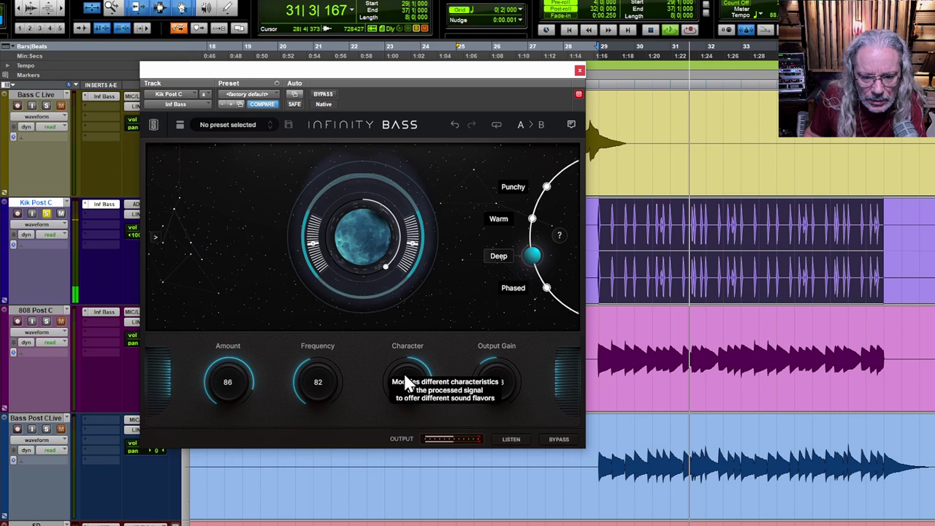
drag(415, 367, 407, 409)
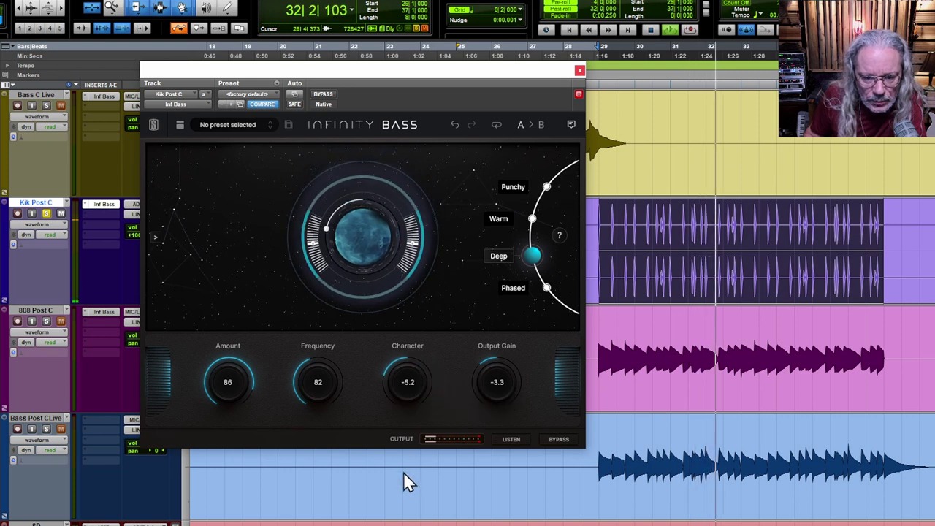
mouse_move(403, 472)
mouse_down()
mouse_move(403, 491)
mouse_move(400, 480)
mouse_up()
drag(283, 371, 313, 346)
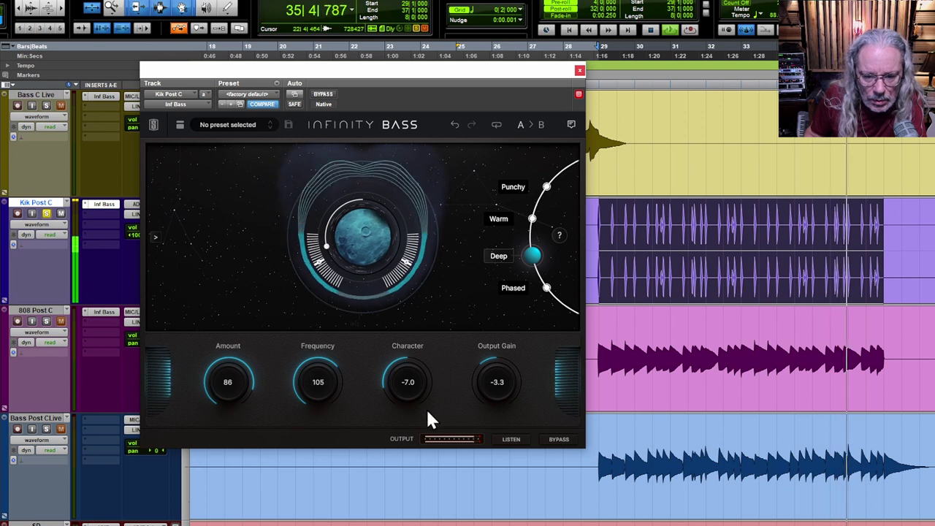
Step: Lower Output Gain to -7.6, A/B with bypass, unsolo the kick, and set Amount to 73
drag(493, 382, 486, 392)
drag(237, 376, 236, 387)
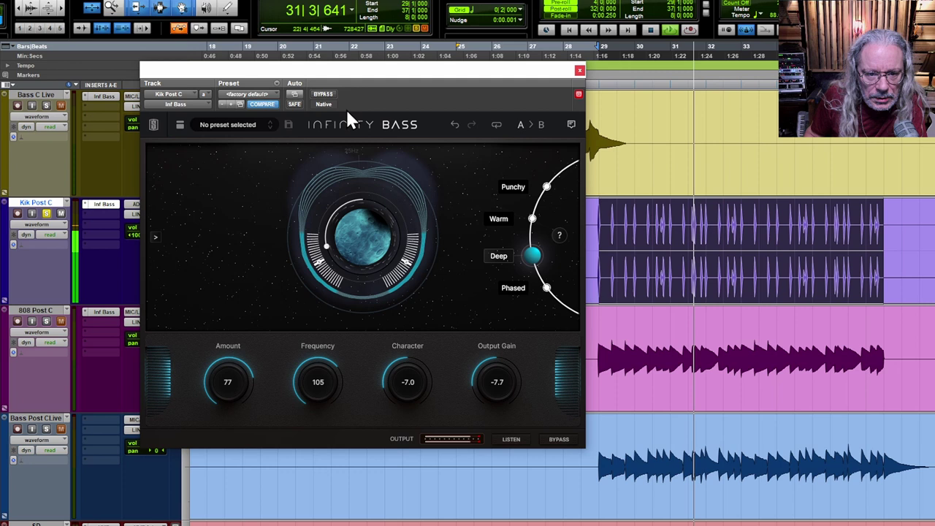
click(325, 93)
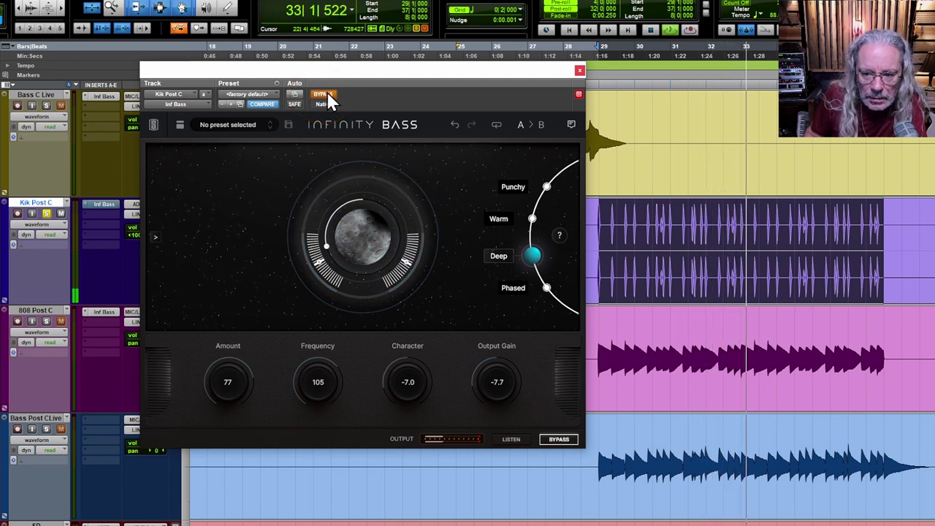
click(325, 94)
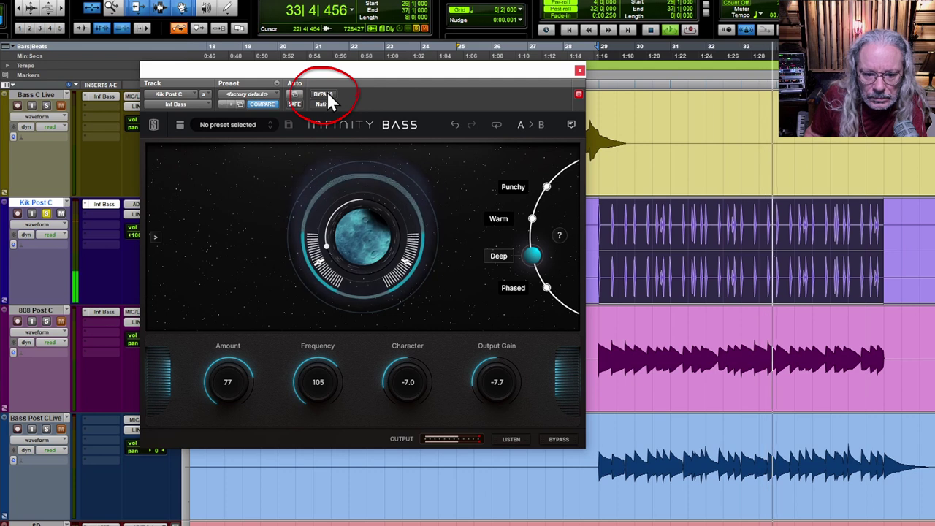
click(46, 213)
mouse_move(497, 385)
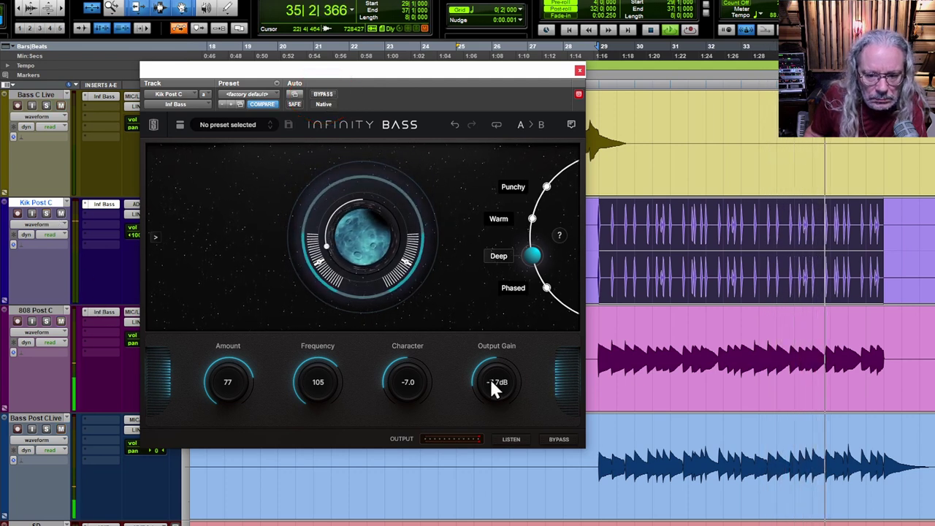
drag(225, 378, 225, 385)
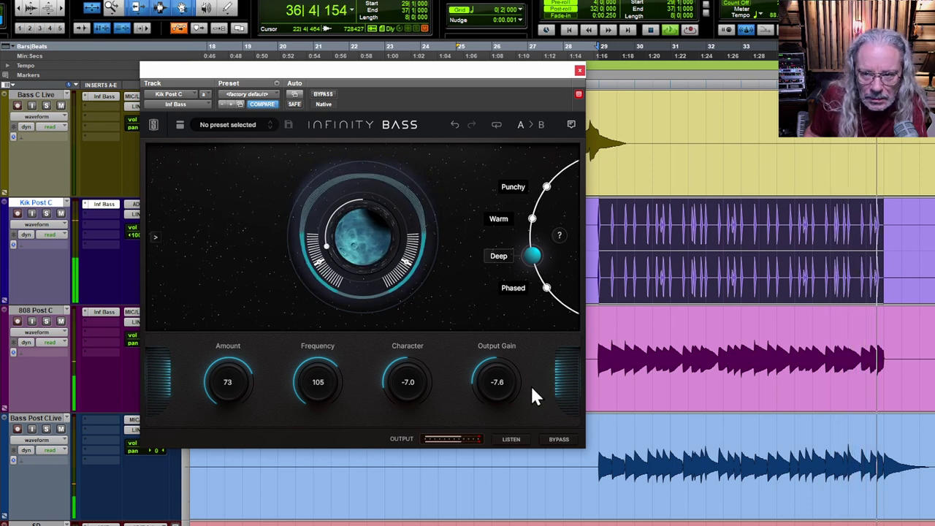
Step: Bring up the second Infinity Bass insert on Kik Post C and set it to Punchy
mouse_move(523, 391)
super+click(104, 215)
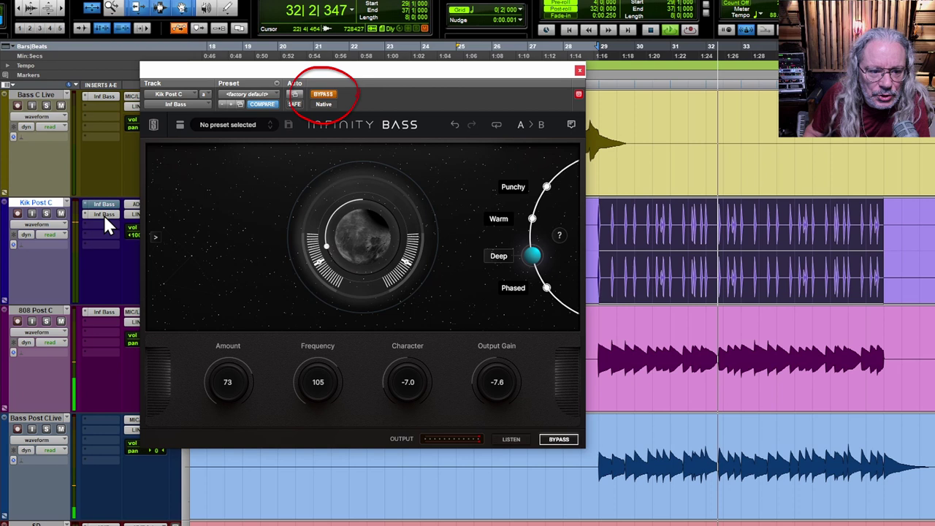
super+click(103, 215)
key(shift+s)
click(546, 187)
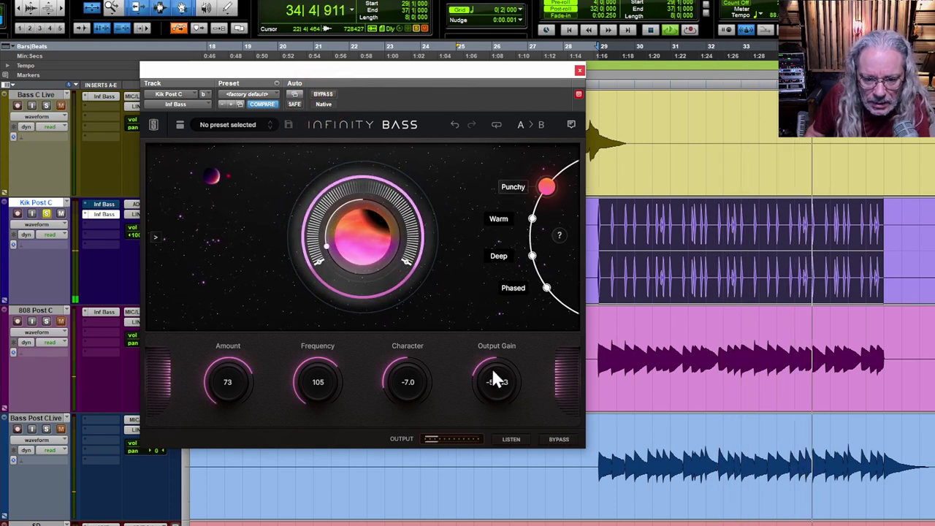
Step: Set Frequency 121, Amount 70 and Character 5.5, comparing once with bypass
drag(398, 400, 395, 386)
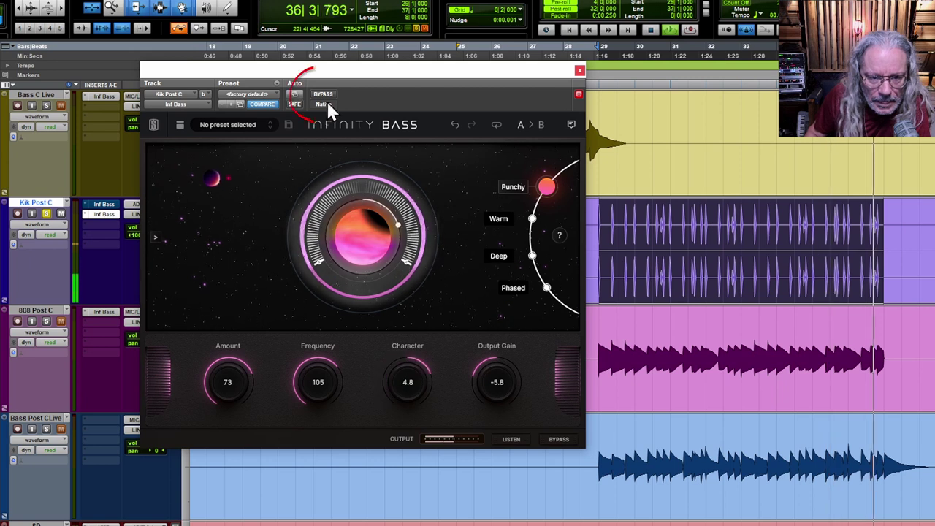
drag(324, 373, 323, 464)
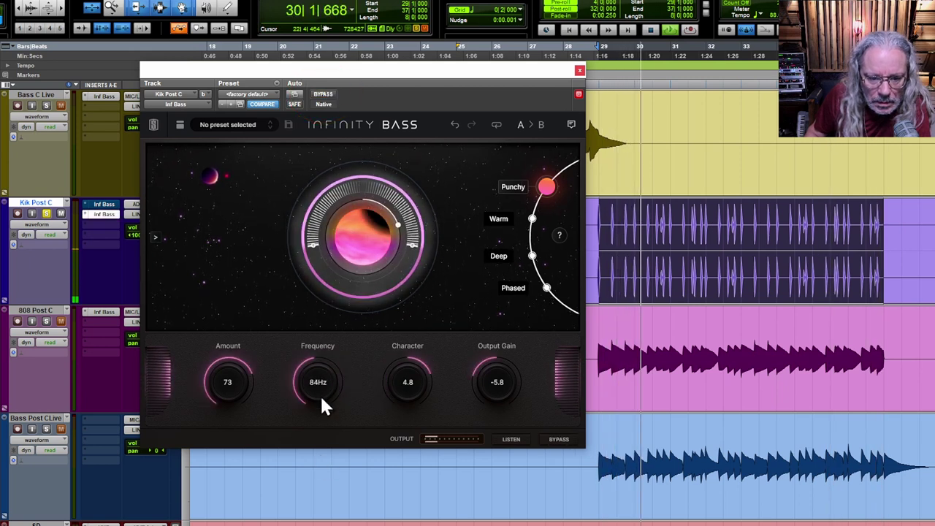
drag(323, 407, 320, 354)
click(325, 95)
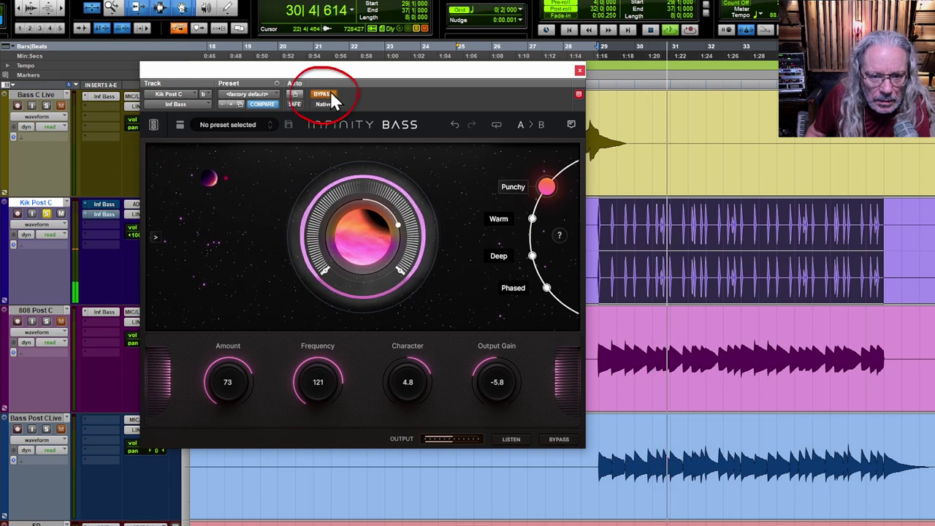
click(332, 96)
drag(241, 395, 225, 382)
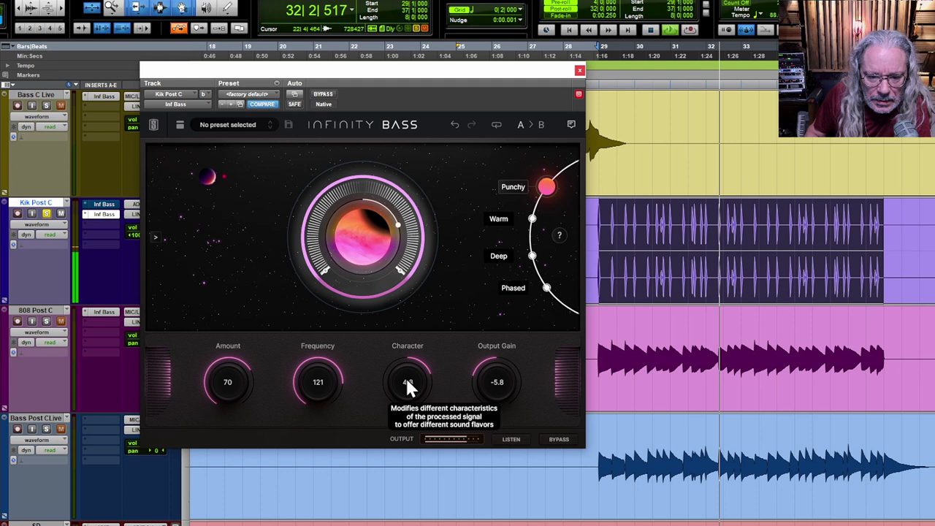
mouse_move(408, 387)
mouse_down()
mouse_move(404, 492)
mouse_move(409, 372)
mouse_up()
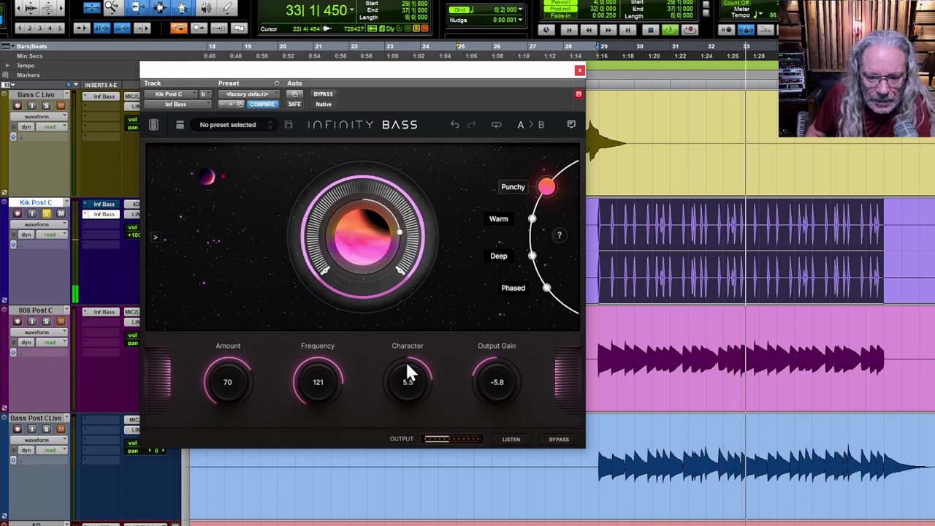
Step: Remove the second Infinity Bass insert, then set Character to 2.3 and Frequency to 104 Hz
click(90, 220)
click(104, 210)
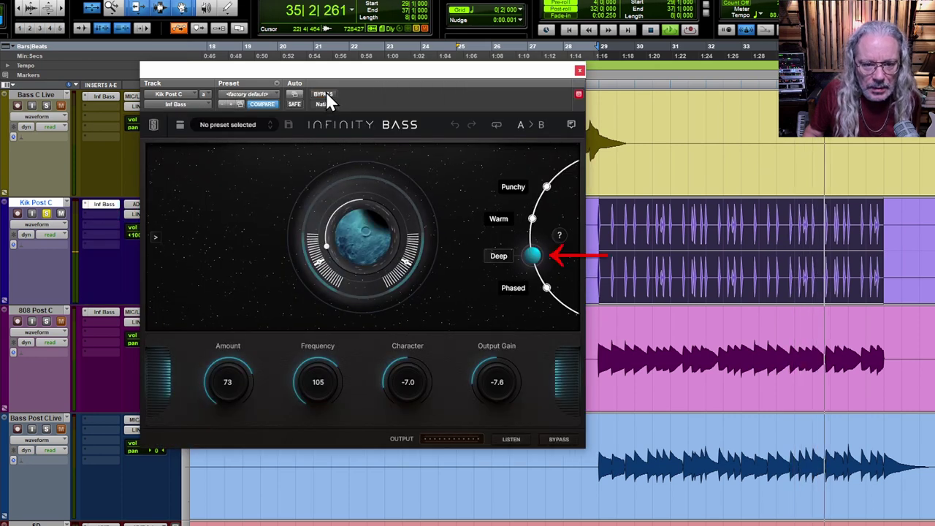
drag(409, 401, 413, 307)
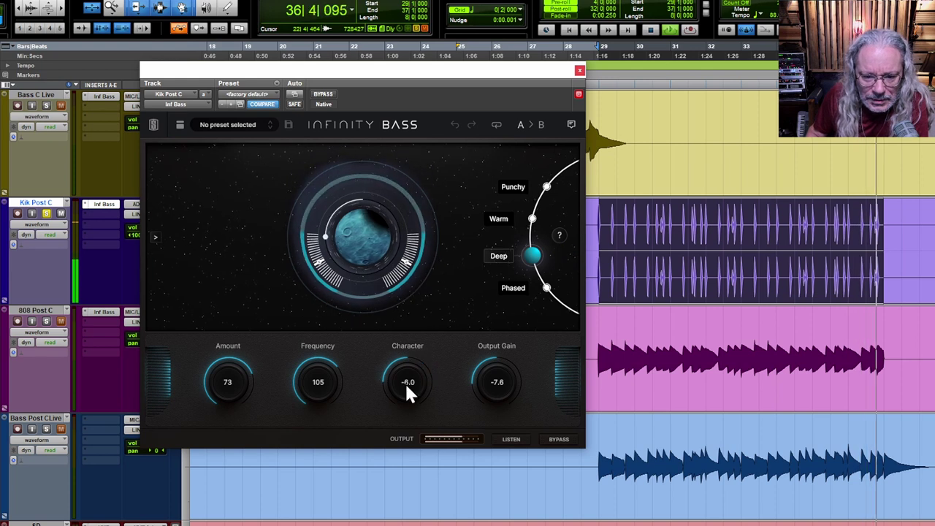
drag(404, 382, 414, 329)
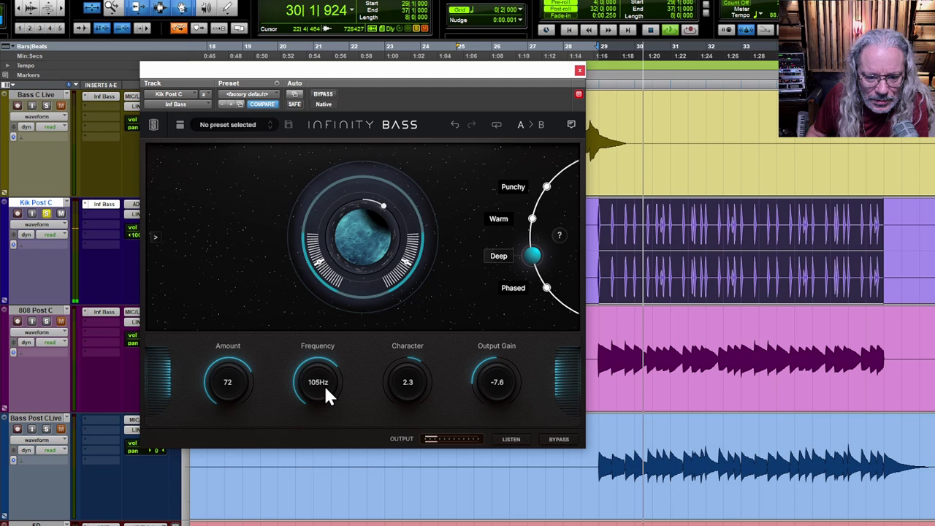
mouse_move(324, 383)
mouse_down()
mouse_move(323, 442)
mouse_move(324, 381)
mouse_up()
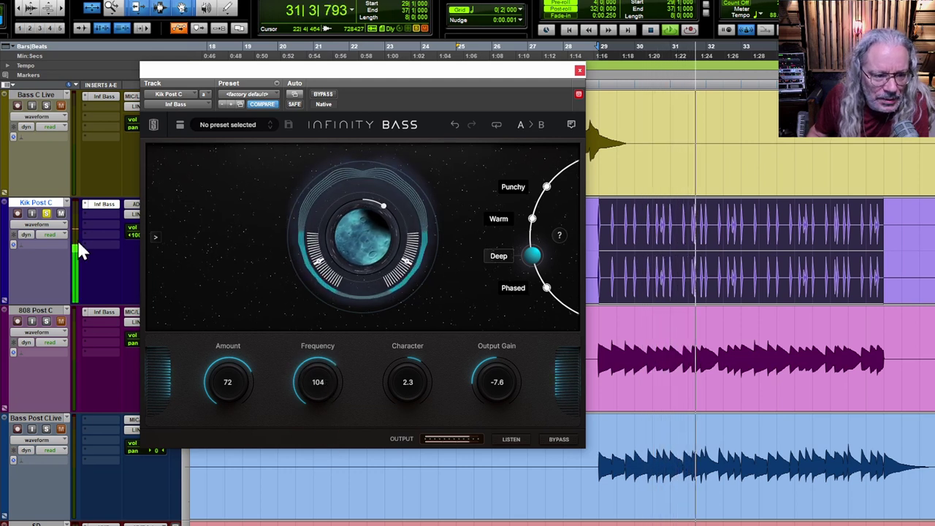
Step: A/B the kick with another bass track muted, lowering Frequency to 102 and Amount to about 60
click(61, 429)
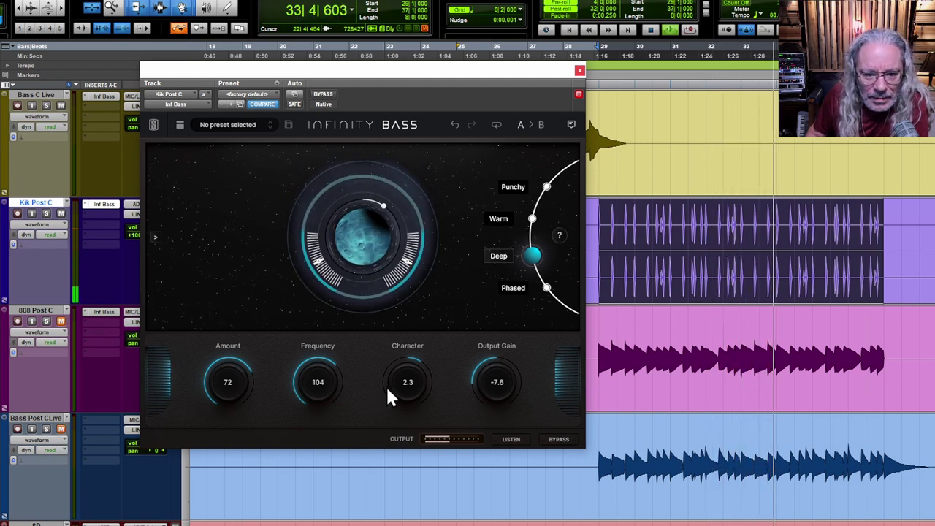
click(323, 95)
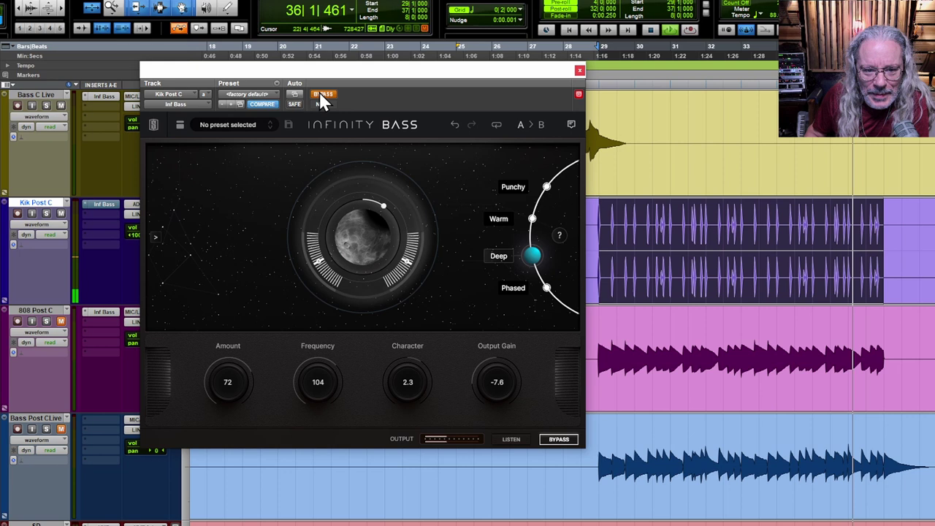
click(323, 94)
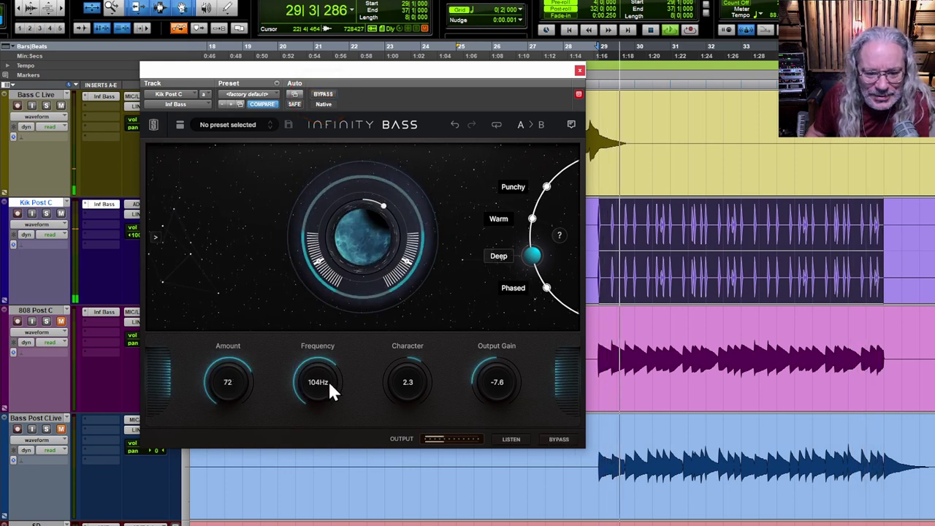
drag(328, 381, 323, 384)
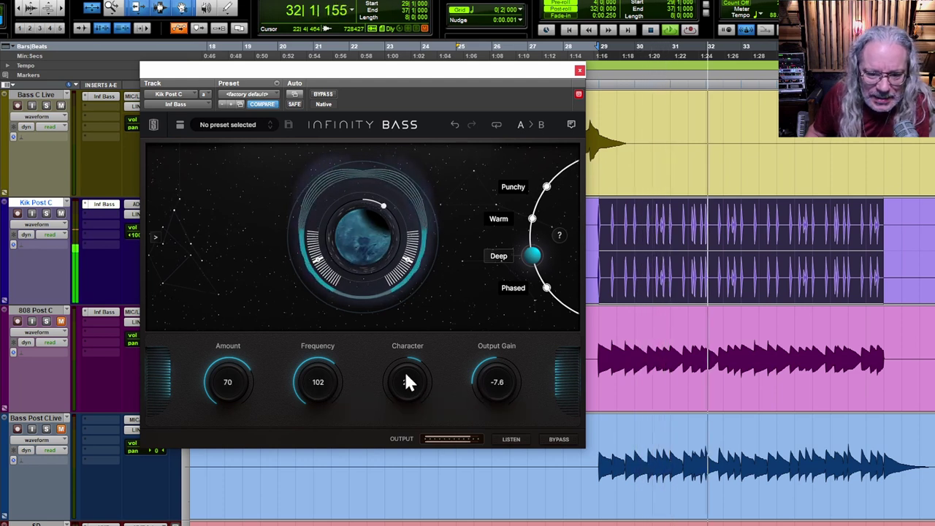
drag(244, 380, 235, 379)
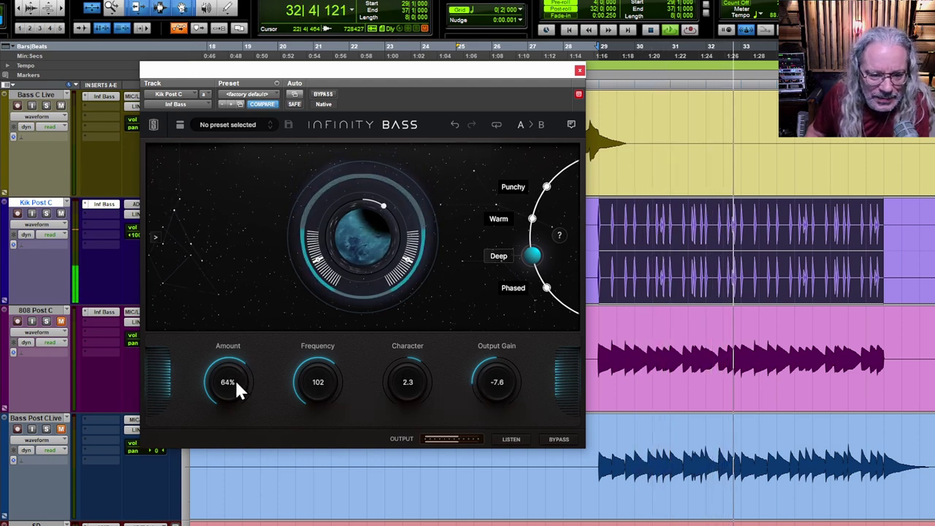
click(62, 428)
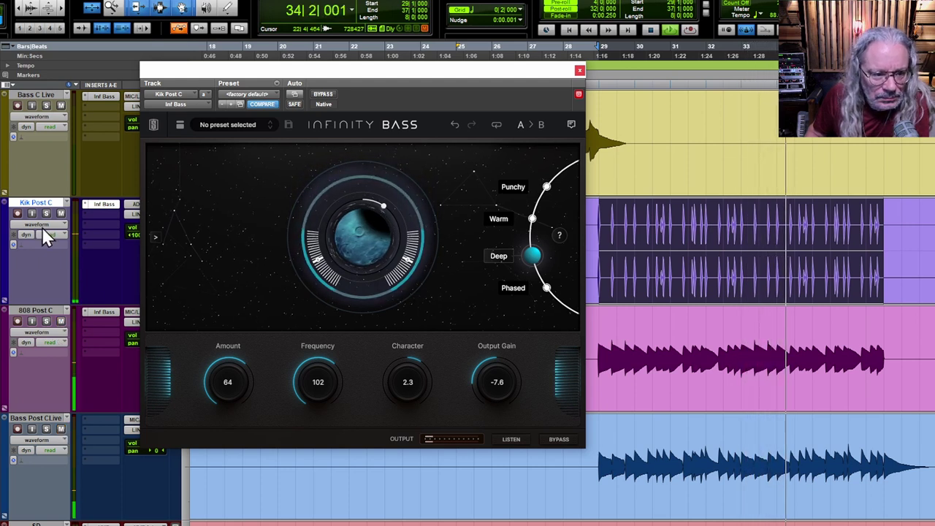
click(324, 97)
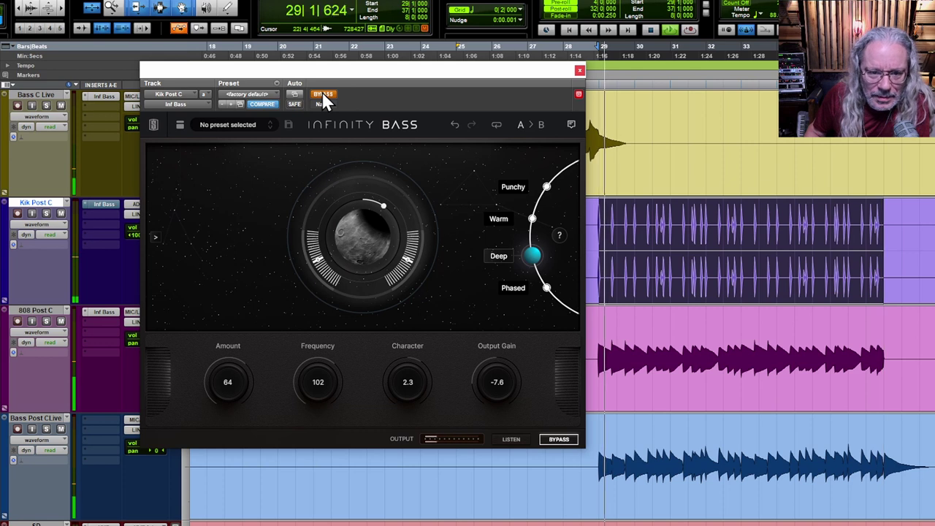
click(323, 96)
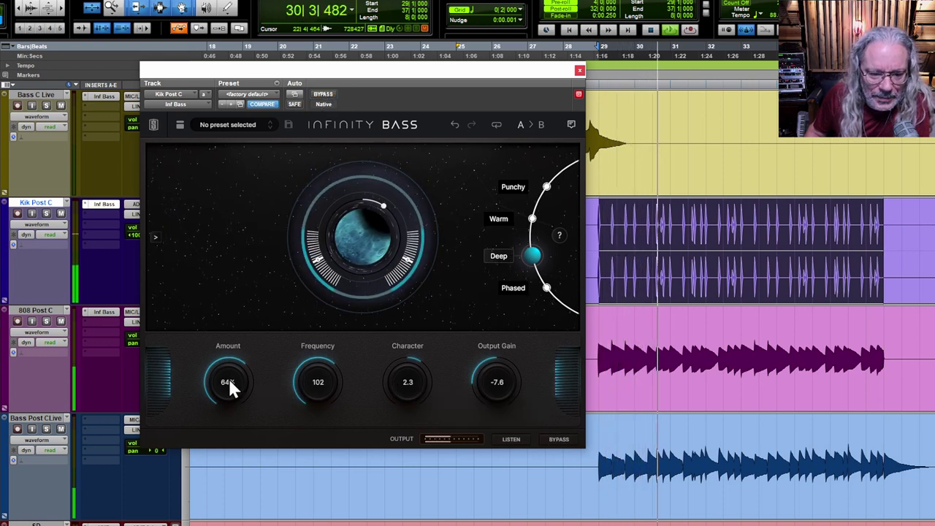
drag(229, 380, 229, 387)
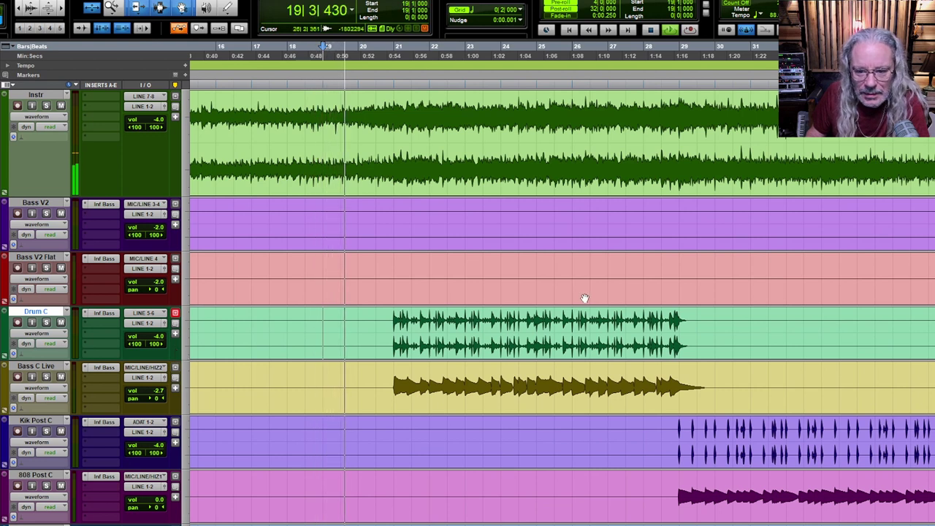
Step: Lower Bass C Live's Infinity Bass Amount to 40 and close its window
scroll(584, 298, down, 2)
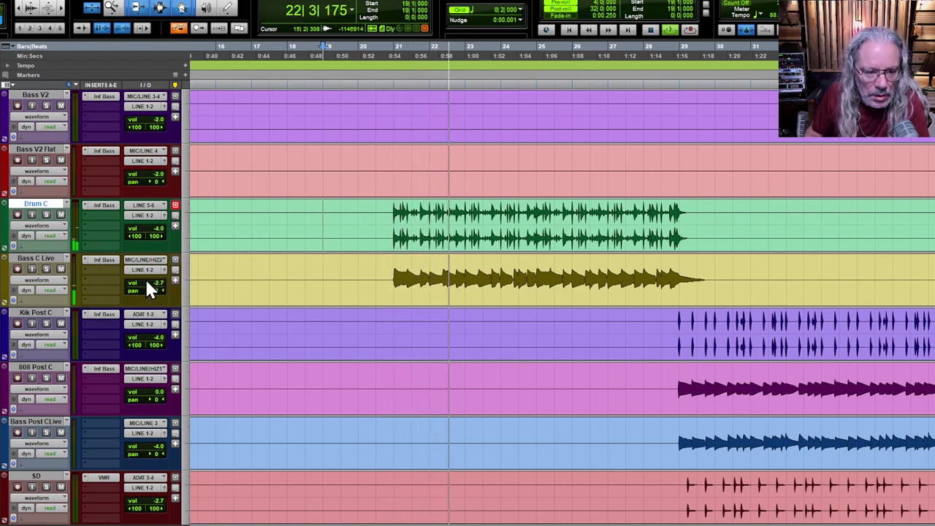
click(103, 205)
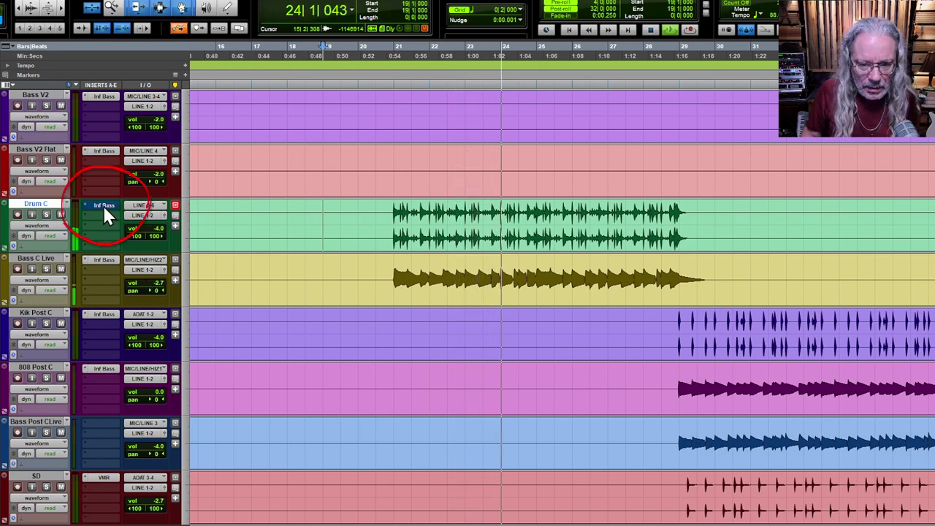
click(97, 260)
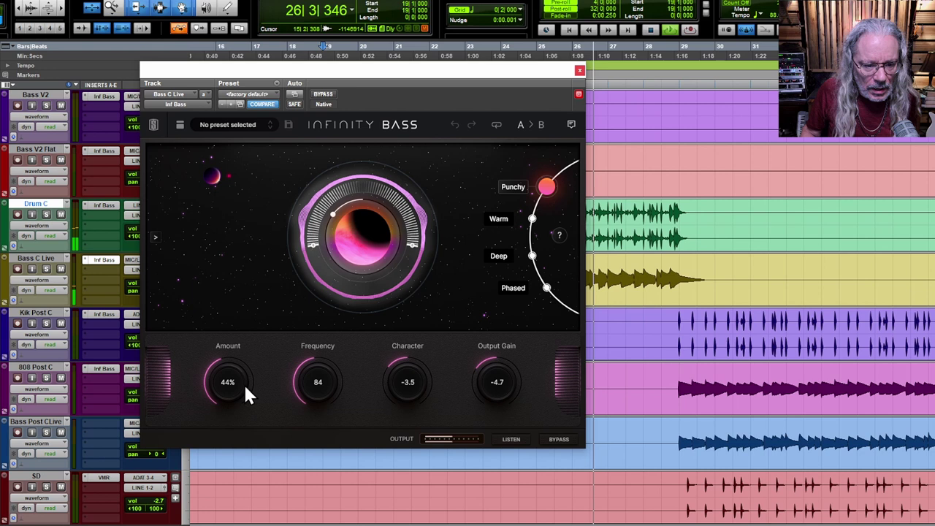
drag(244, 387, 223, 385)
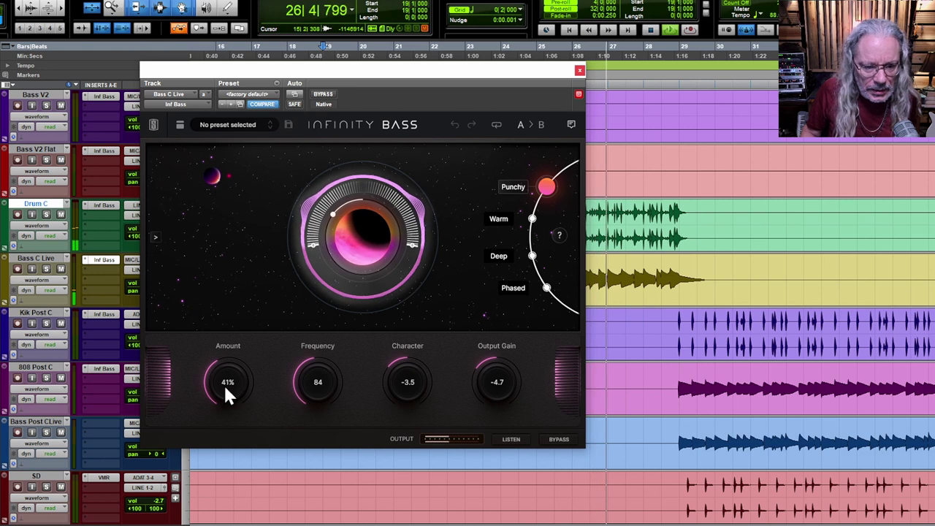
click(580, 71)
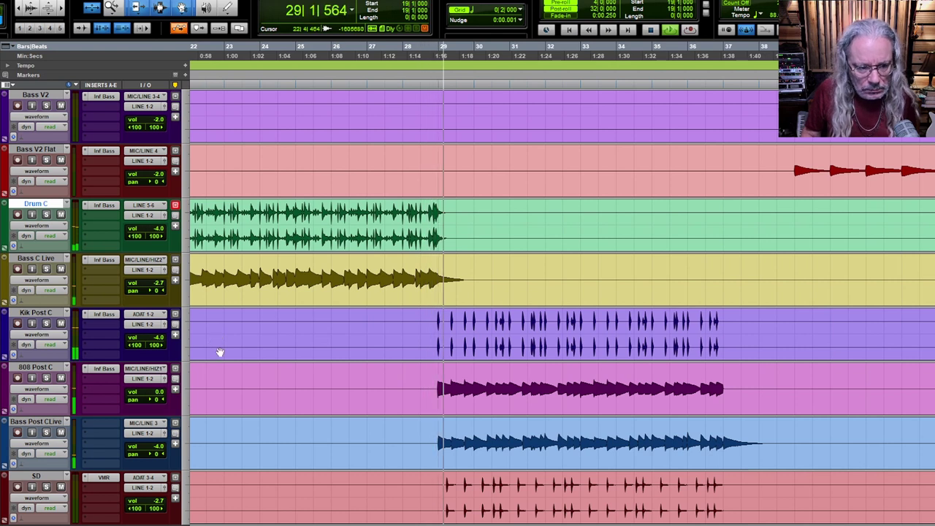
Step: Set Kik Post C's Infinity Bass Amount to 41, A/B it with bypass, and close the window
click(107, 314)
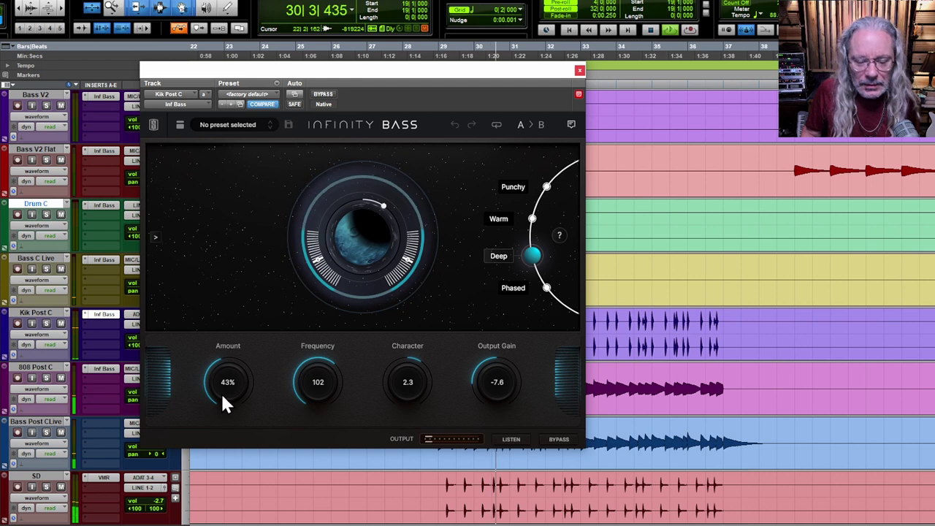
drag(220, 392, 219, 395)
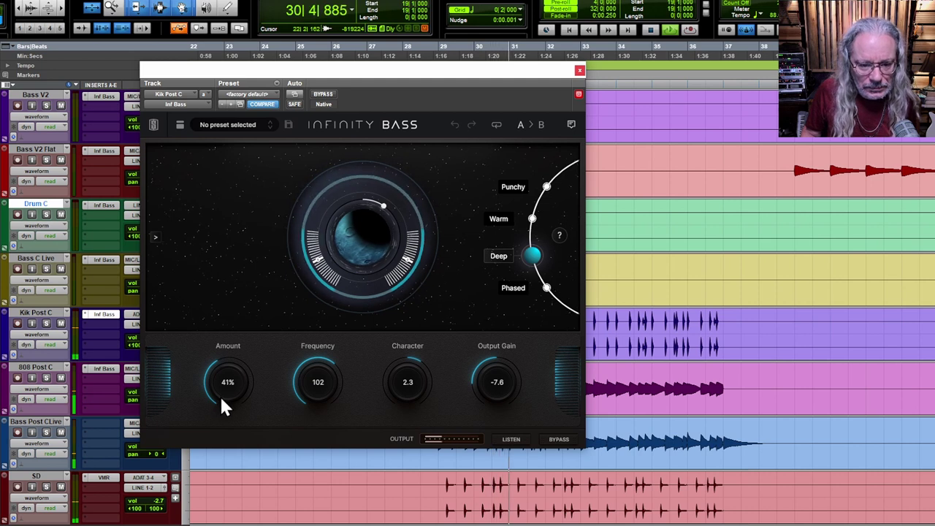
click(323, 95)
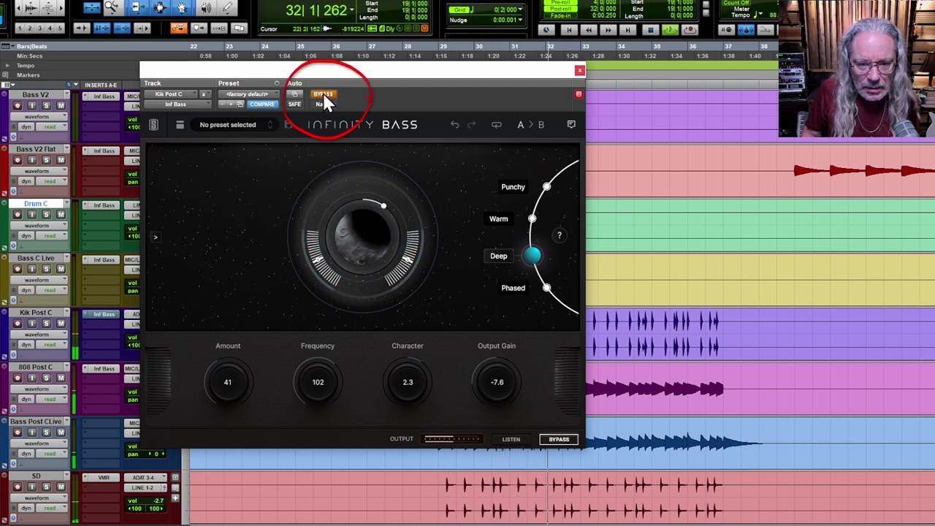
click(323, 95)
click(579, 70)
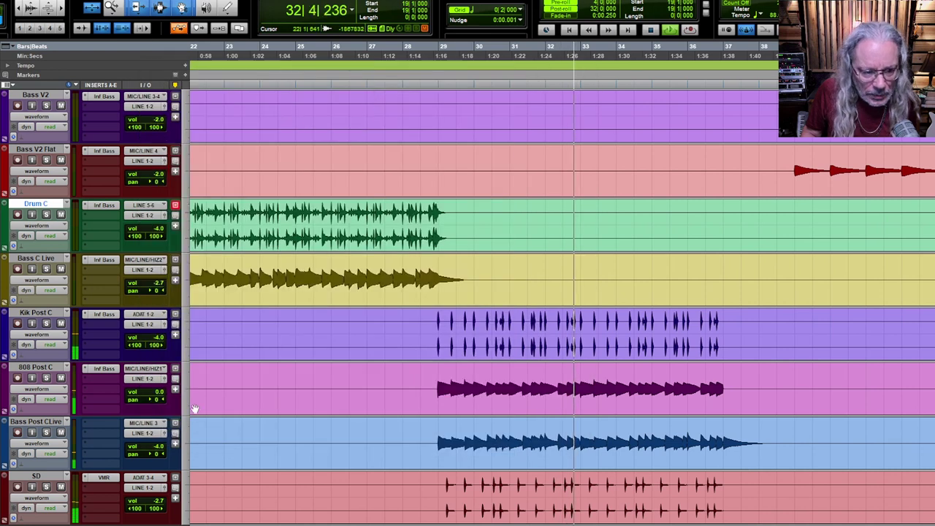
click(102, 370)
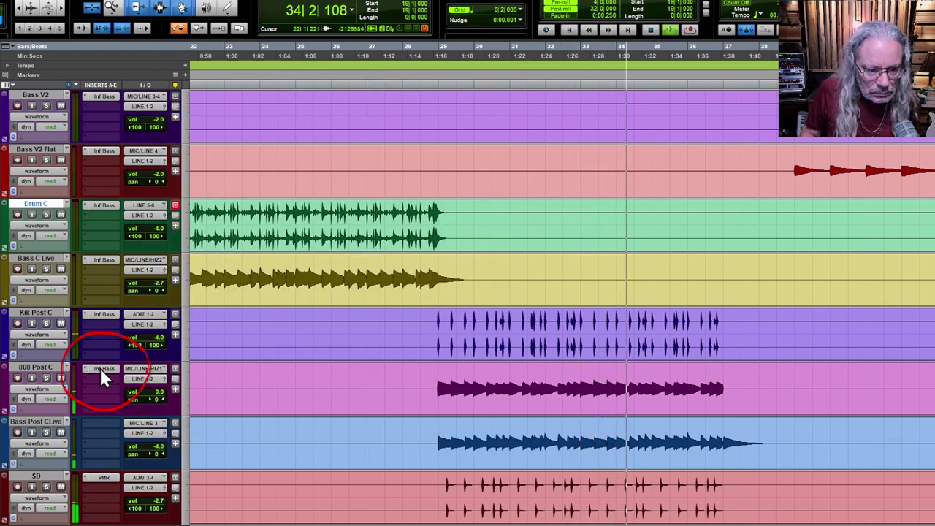
scroll(268, 402, down, 2)
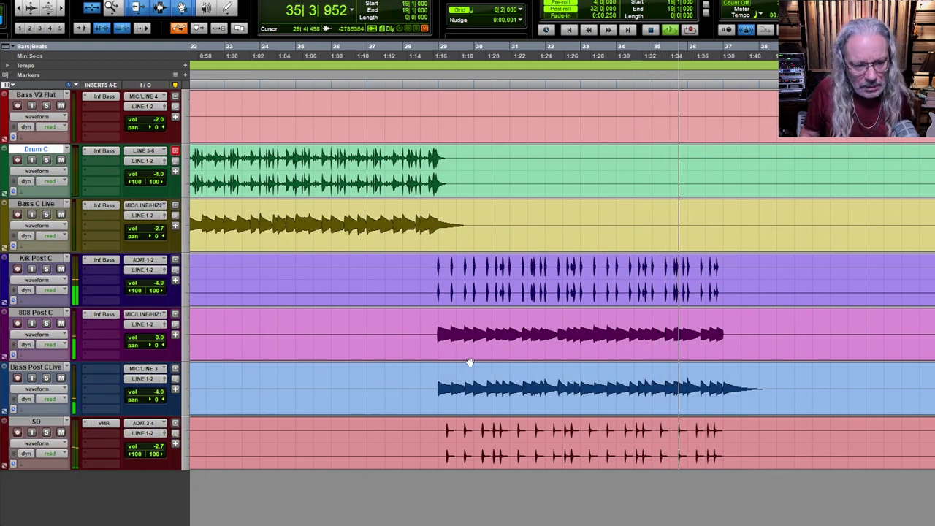
scroll(544, 349, right, 10)
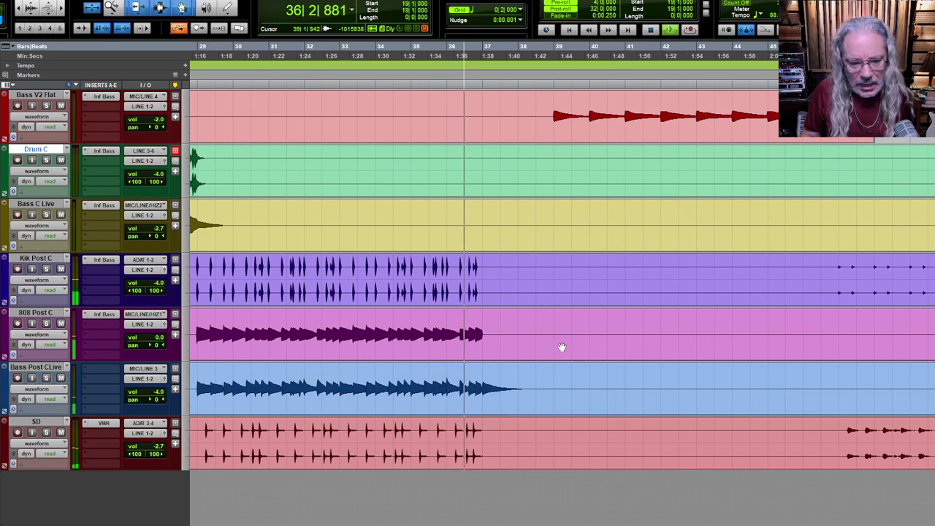
scroll(552, 347, up, 4)
scroll(541, 351, right, 2)
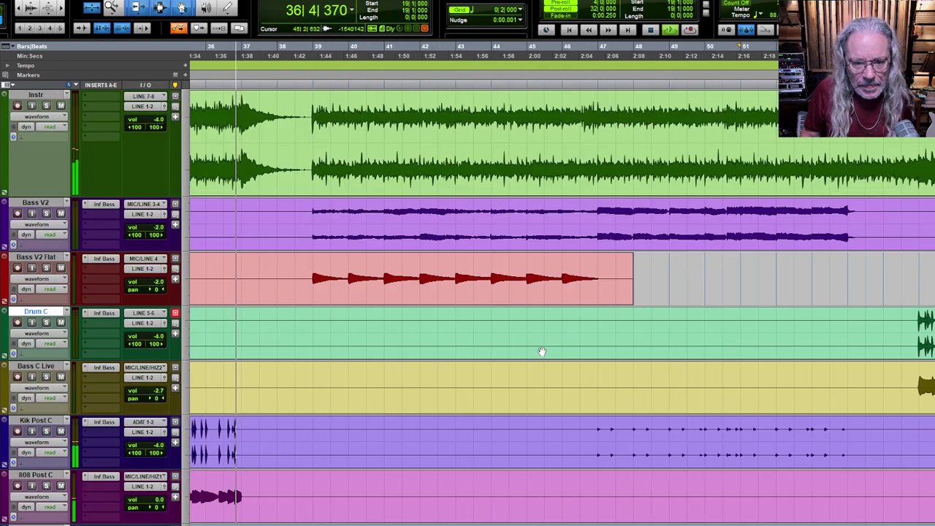
Step: A/B bypass Bass V2 Flat's Infinity Bass, then lower its Amount to 45 and close it
click(315, 275)
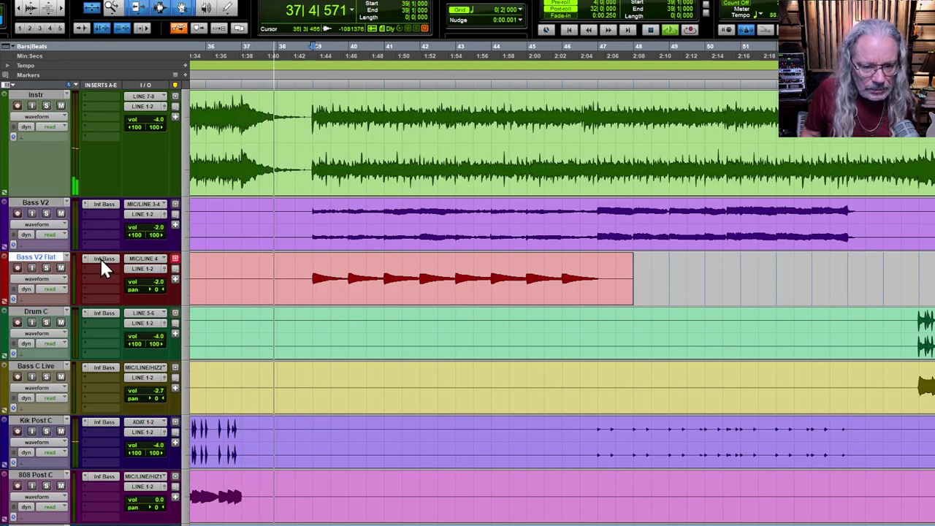
click(102, 258)
scroll(706, 211, left, 5)
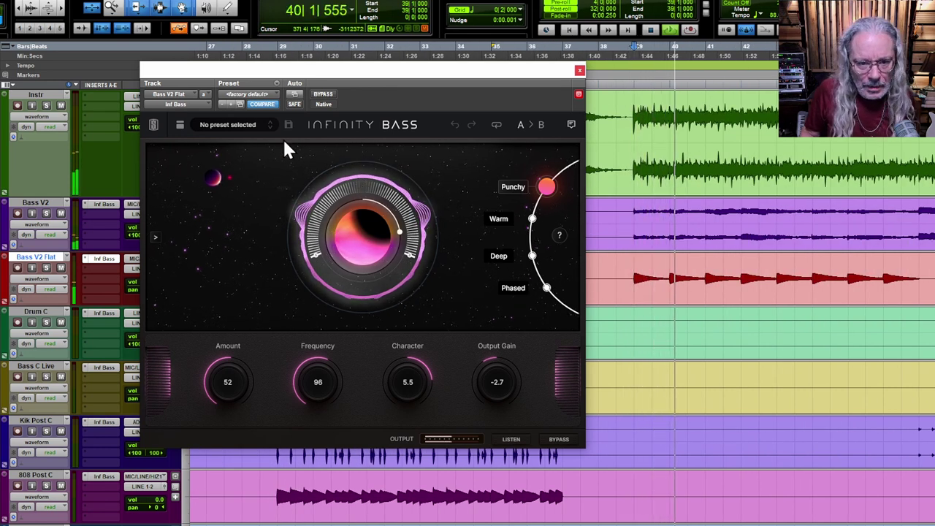
click(321, 94)
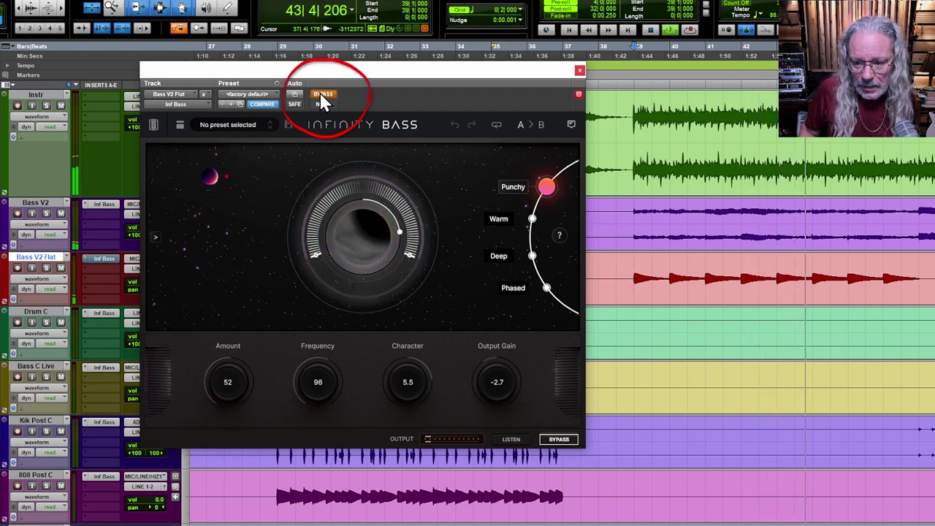
click(322, 93)
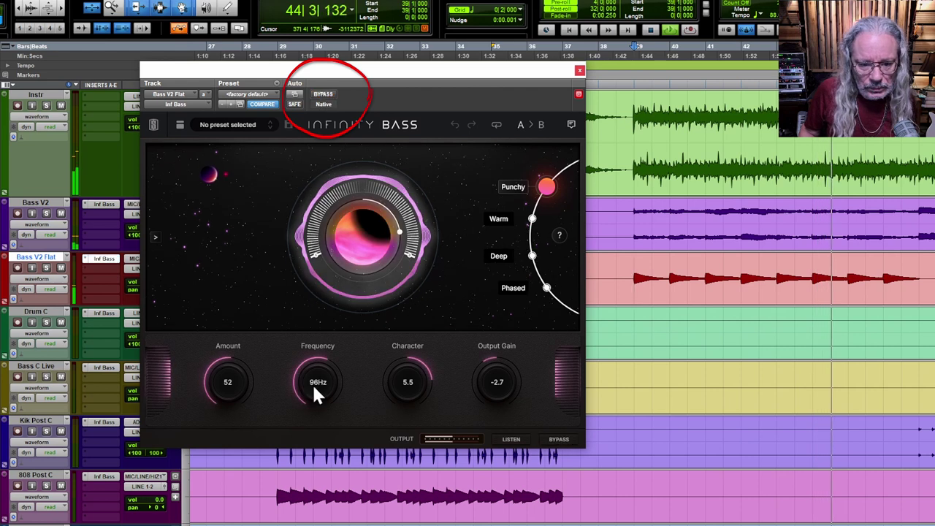
drag(231, 378, 228, 384)
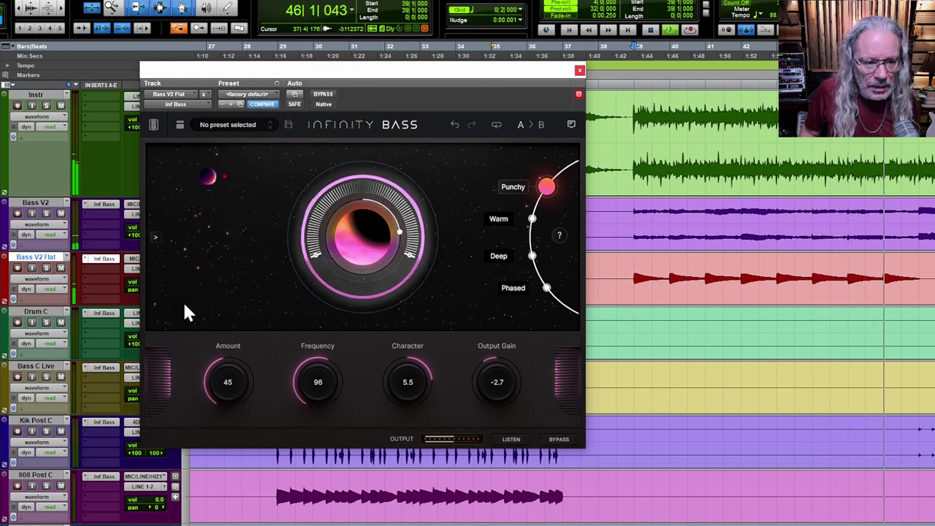
click(103, 260)
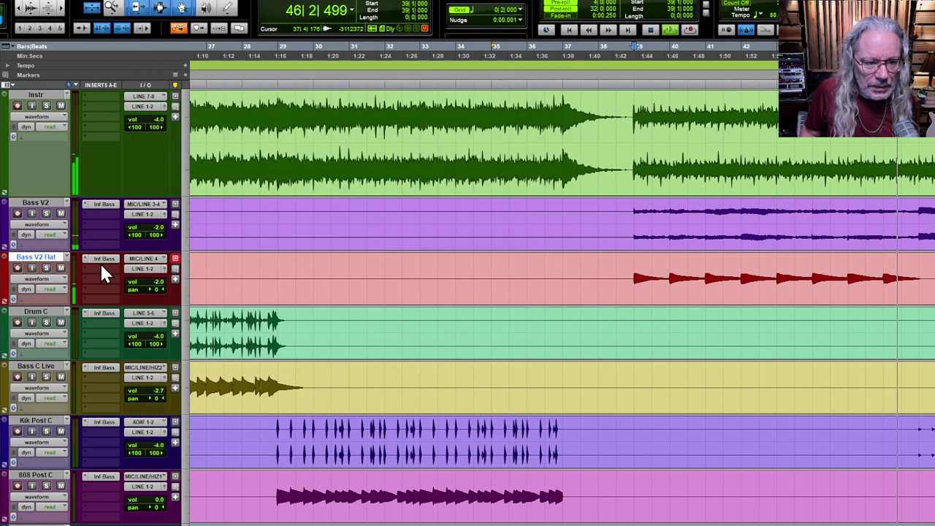
click(102, 204)
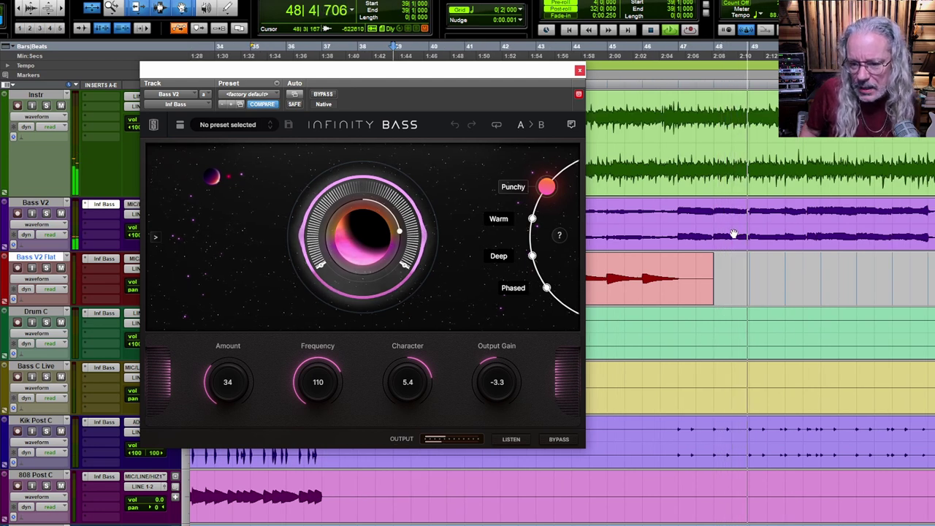
click(323, 95)
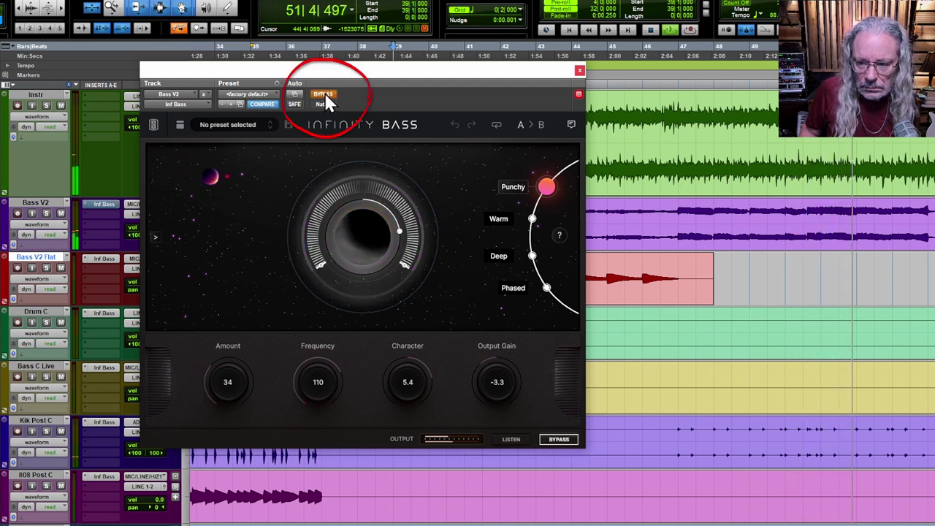
click(326, 97)
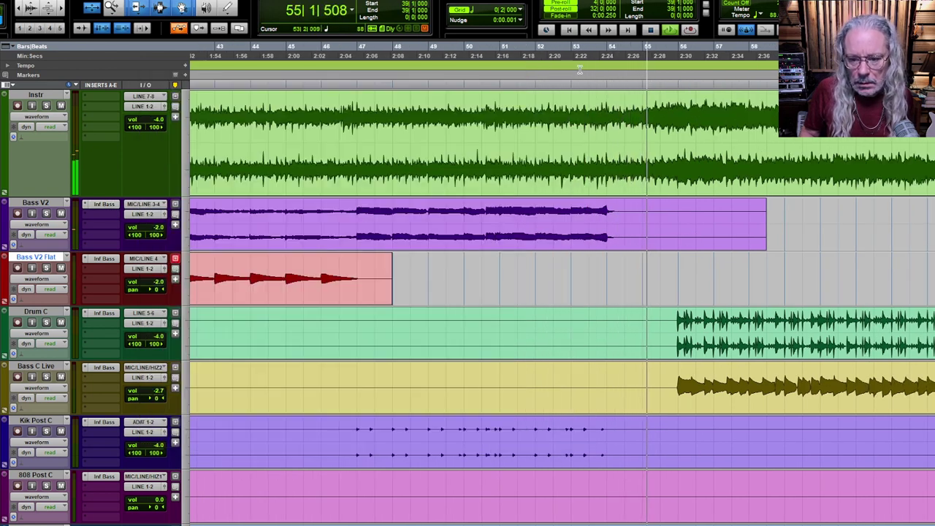
Step: Lower Drum C's Infinity Bass Amount from 86 to 84, then bring up Kik Post C's Infinity Bass
click(578, 72)
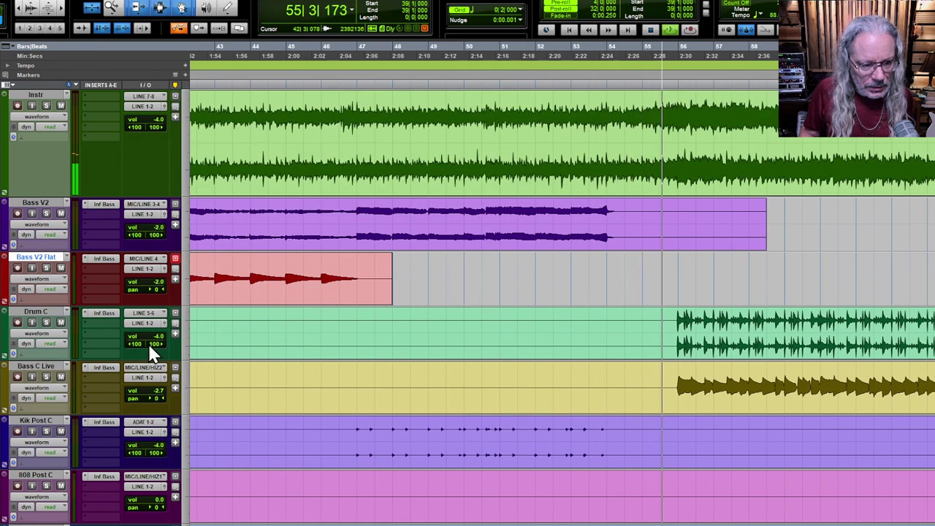
click(104, 313)
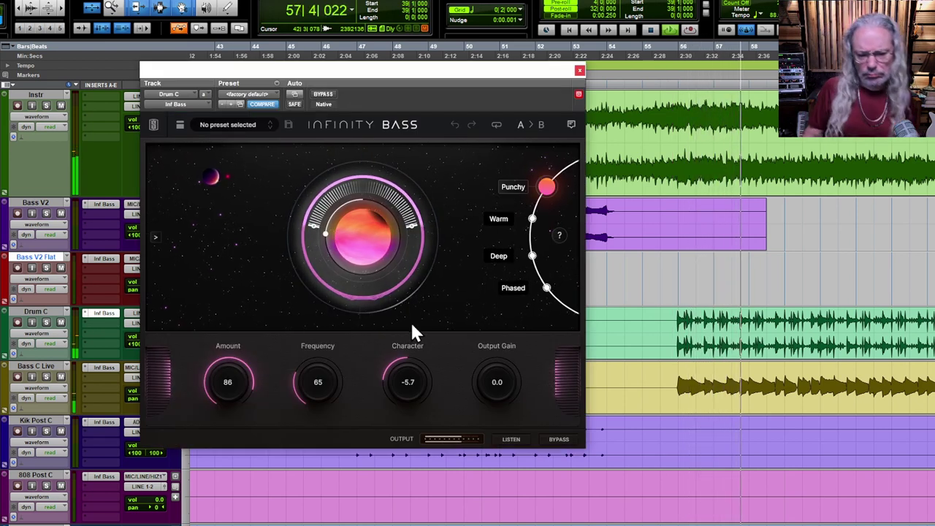
drag(224, 374, 224, 381)
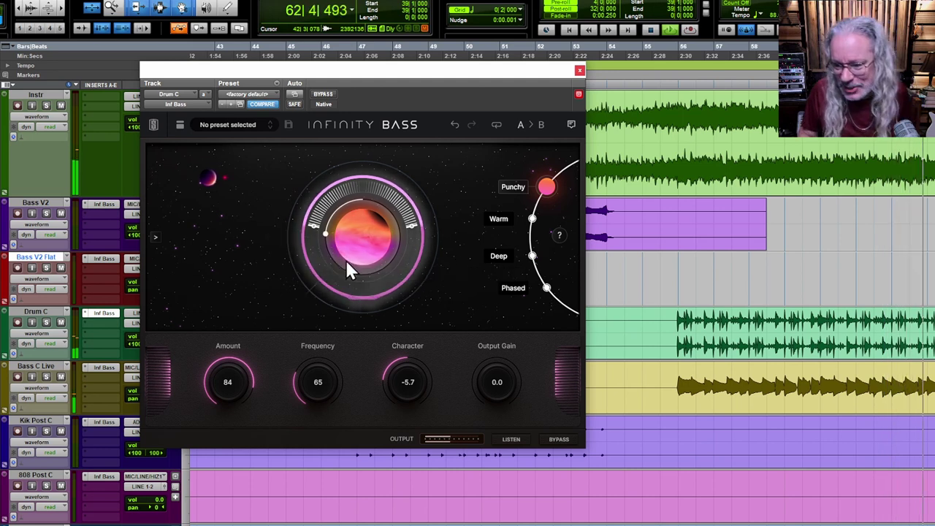
click(579, 71)
click(103, 421)
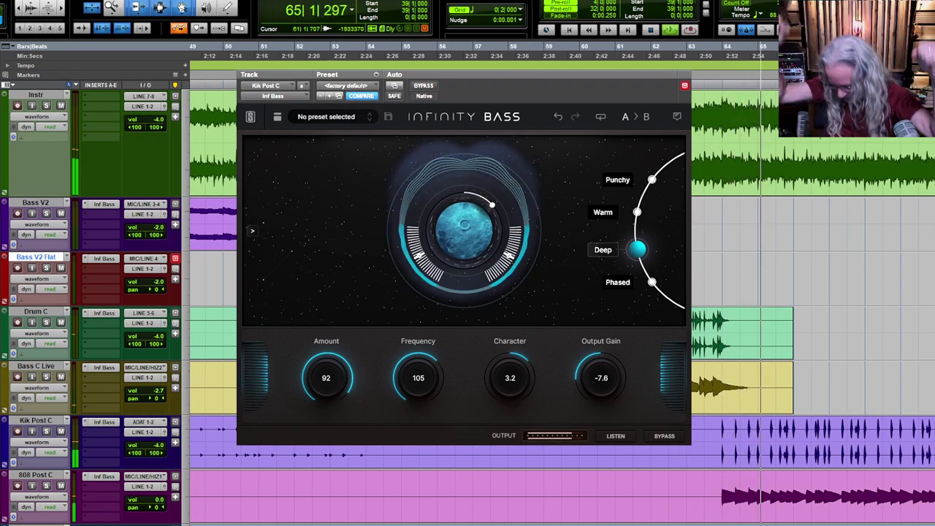
scroll(788, 261, down, 2)
scroll(788, 260, up, 4)
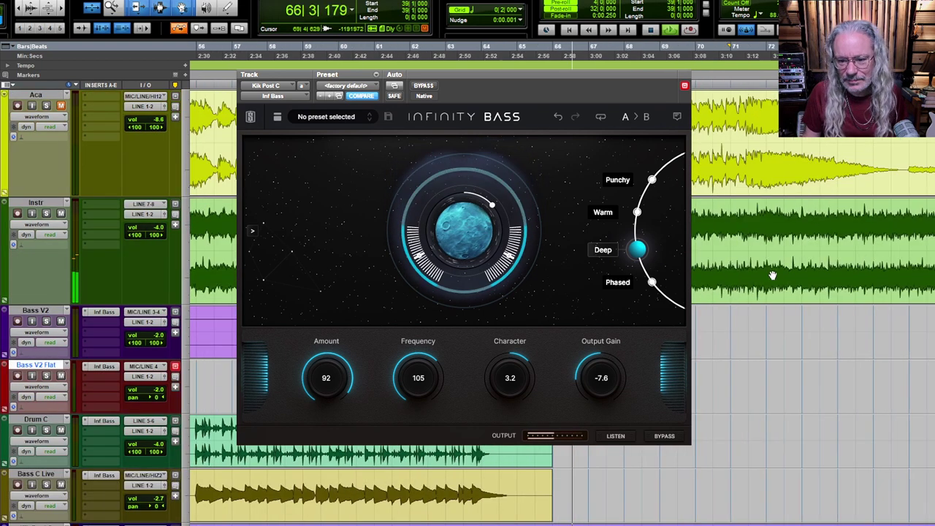
scroll(773, 275, down, 5)
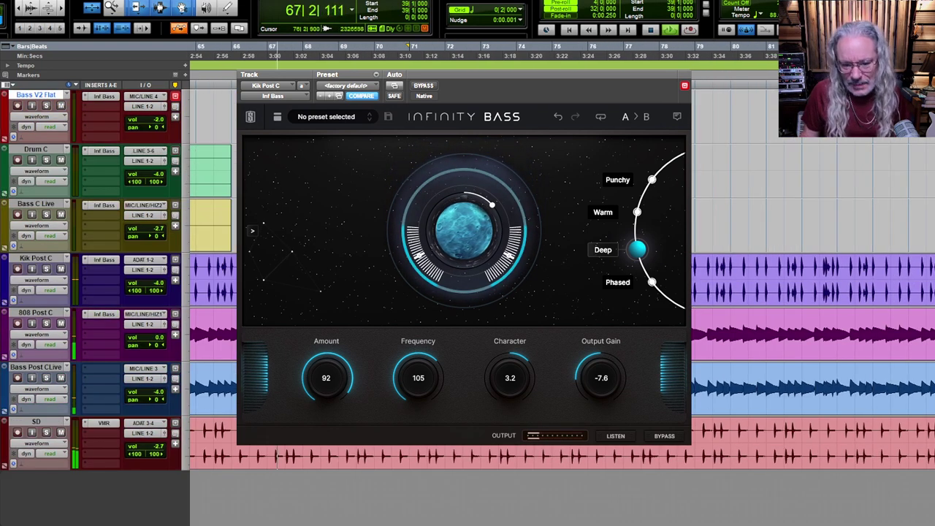
scroll(773, 275, up, 3)
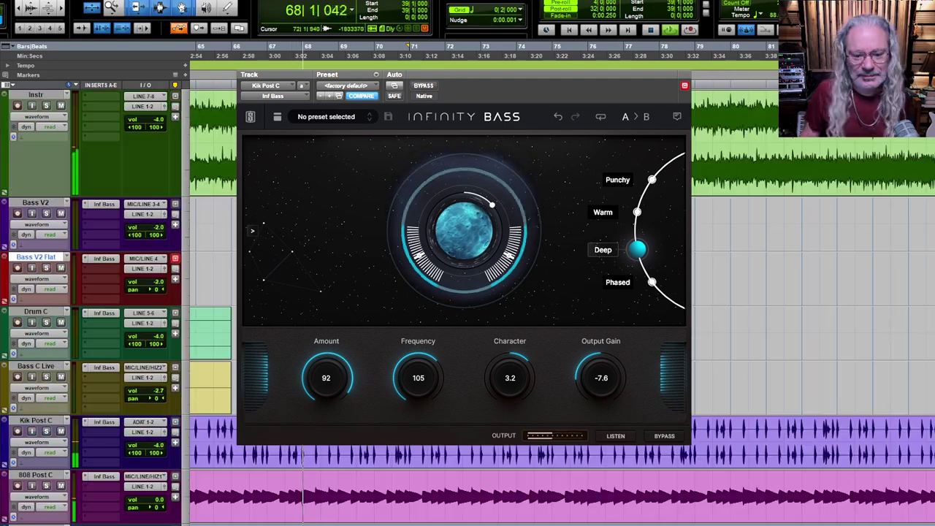